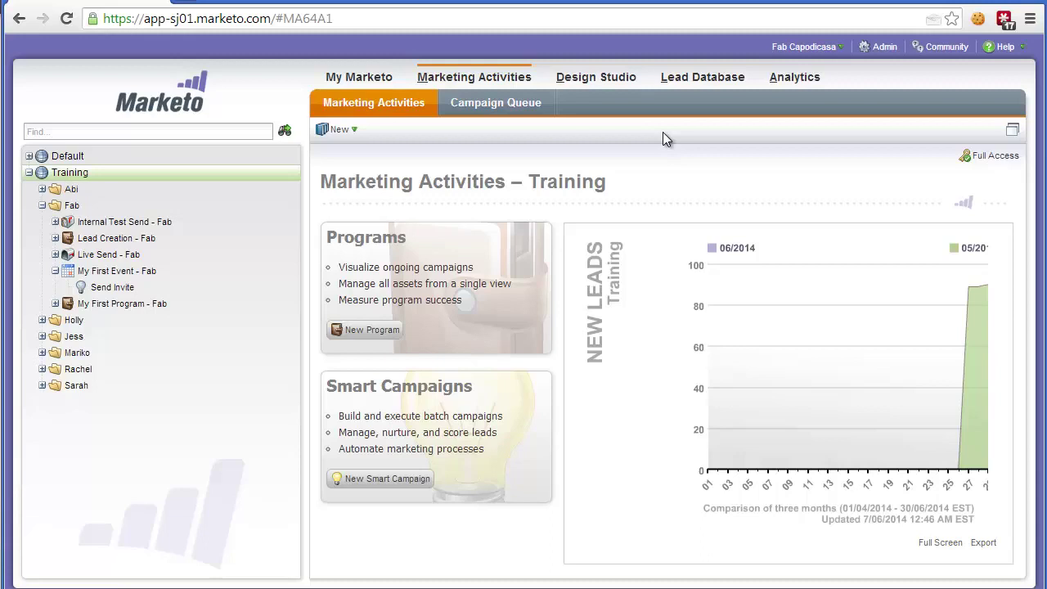
Step: Rename the Send Invite campaign in the My First Event program to "01 Send Invite" and save the name
left_click(96, 276)
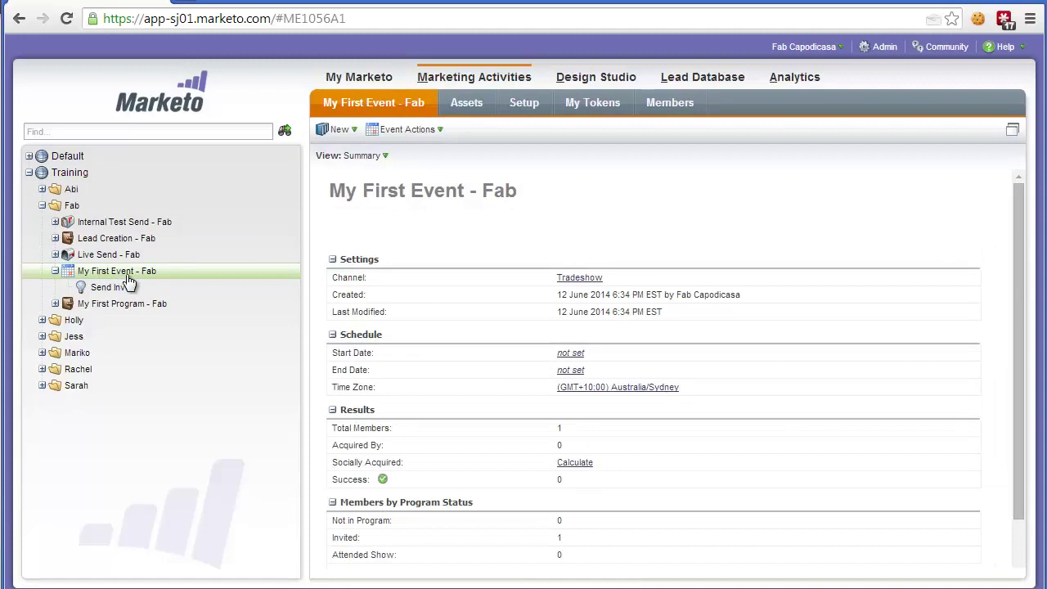
left_click(120, 293)
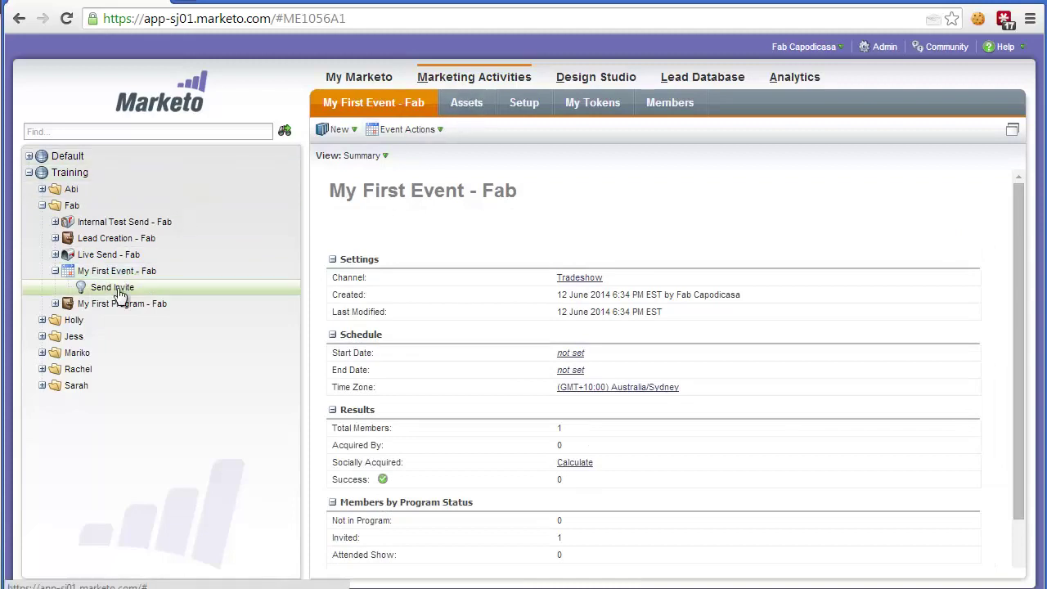
left_click(327, 184)
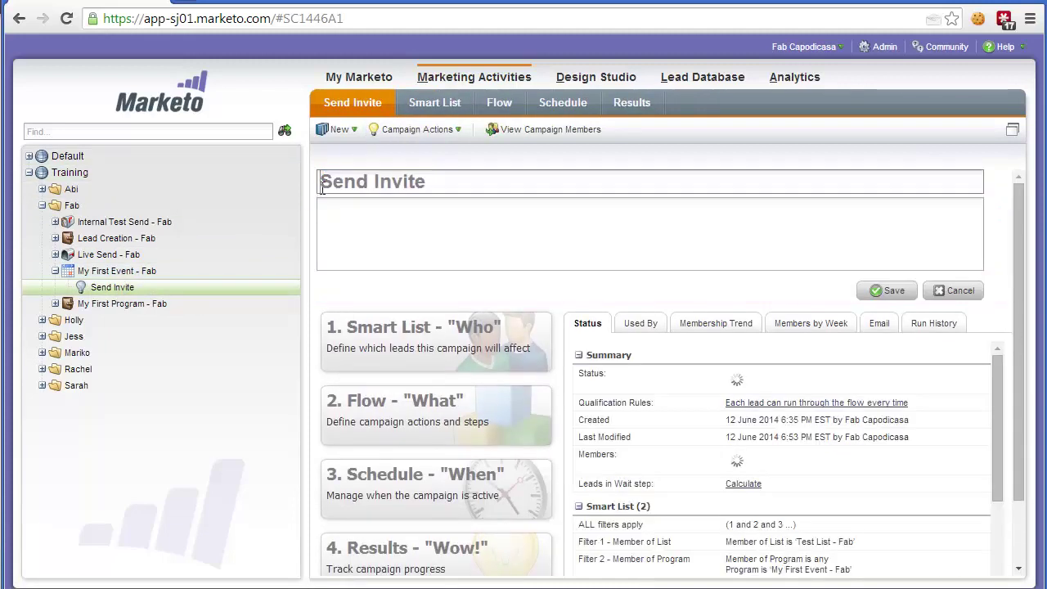
type("01")
left_click(902, 296)
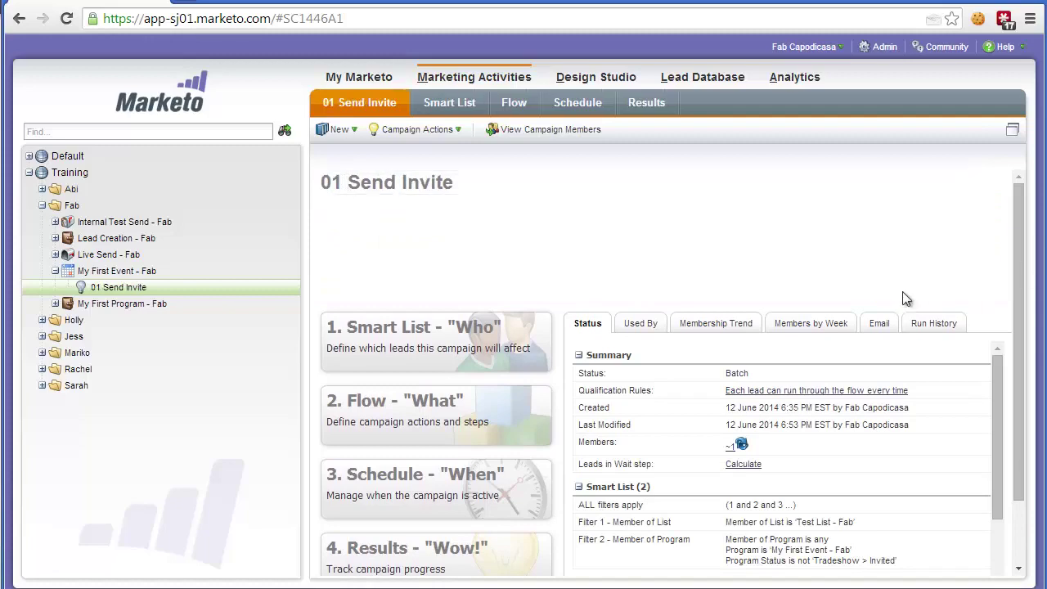
Step: Create a new smart campaign named "02 Send Reminder" in the My First Event program
left_click(126, 272)
right_click(123, 271)
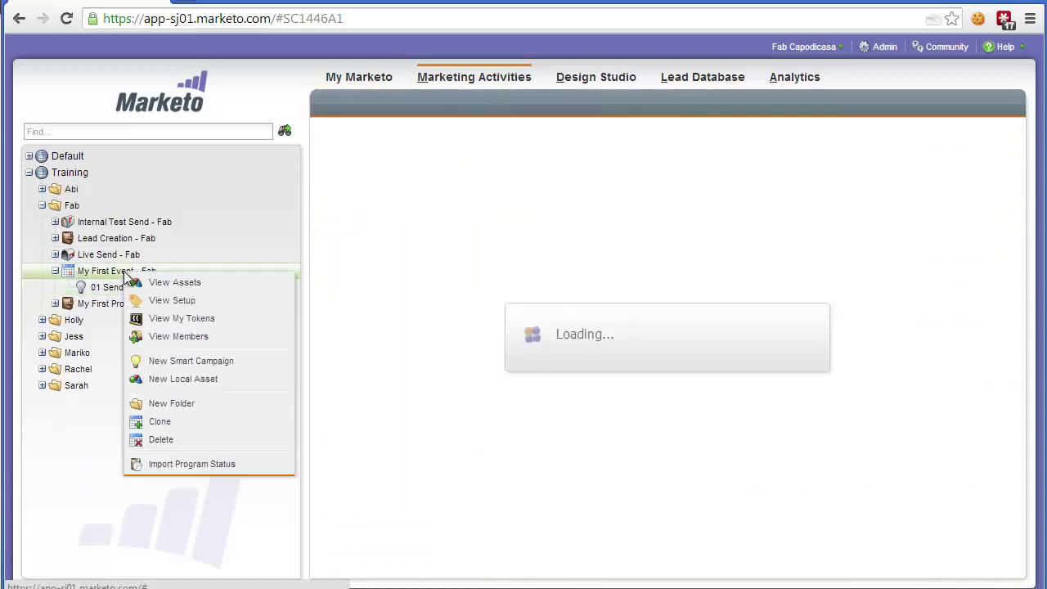
left_click(212, 361)
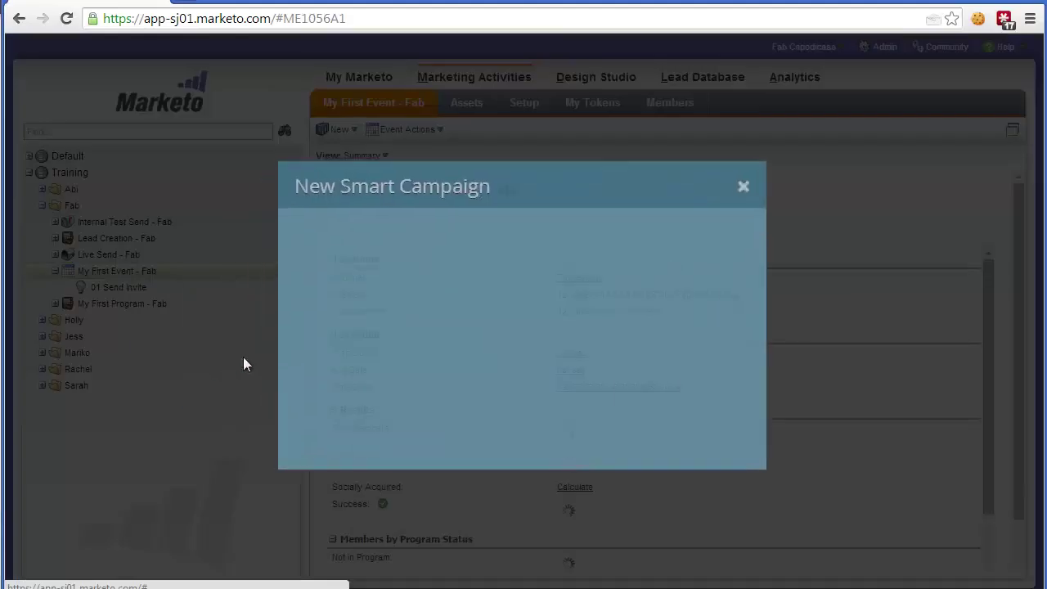
left_click(448, 271)
type("02 Sen")
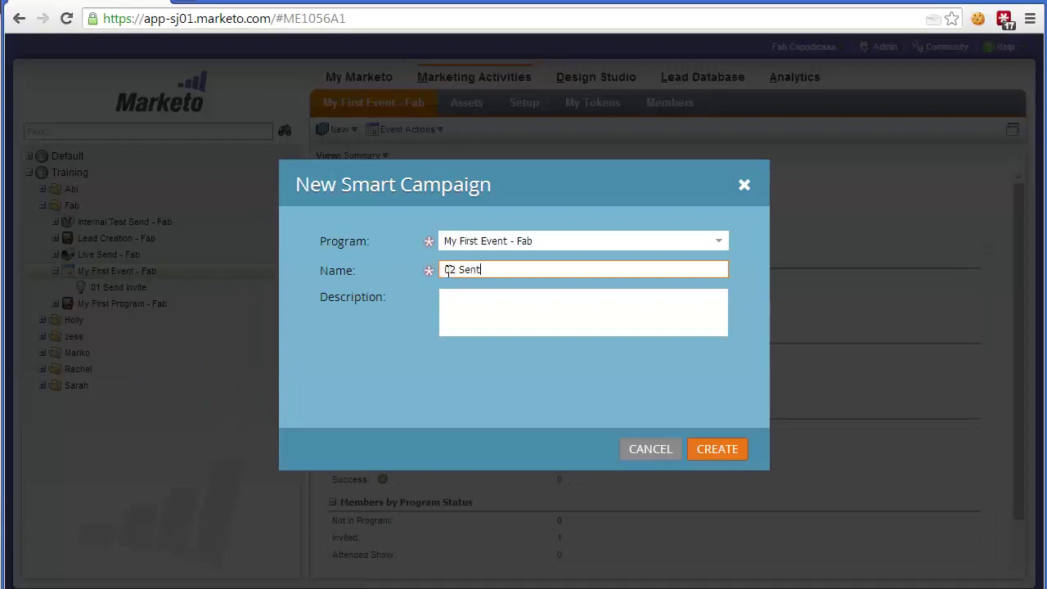
type("d Reminder")
key("Return")
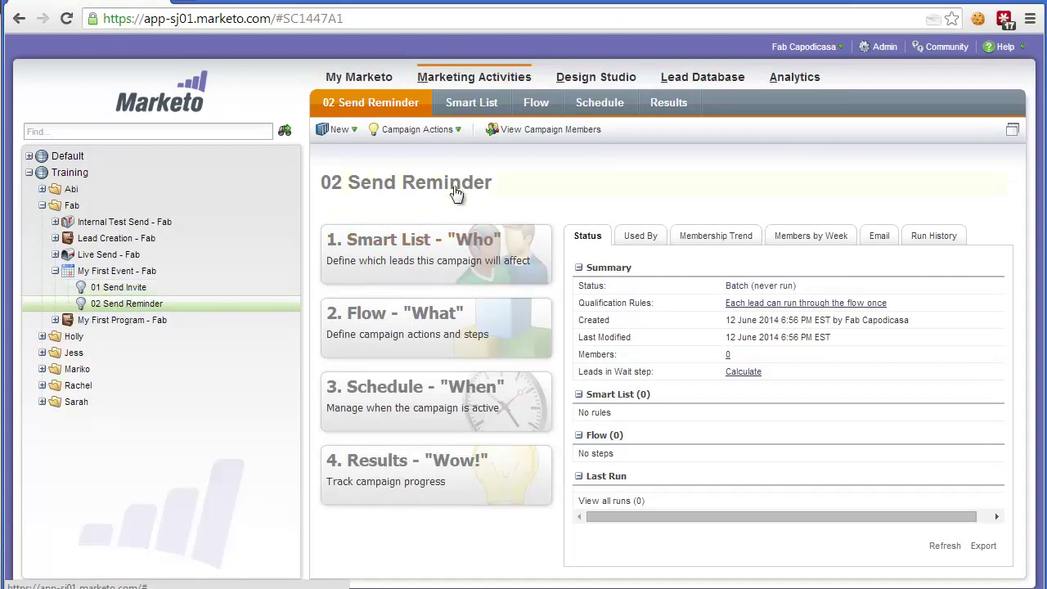
Step: Add a Program Status is Changed trigger for the My First Event program to the 02 Send Reminder smart list
left_click(472, 107)
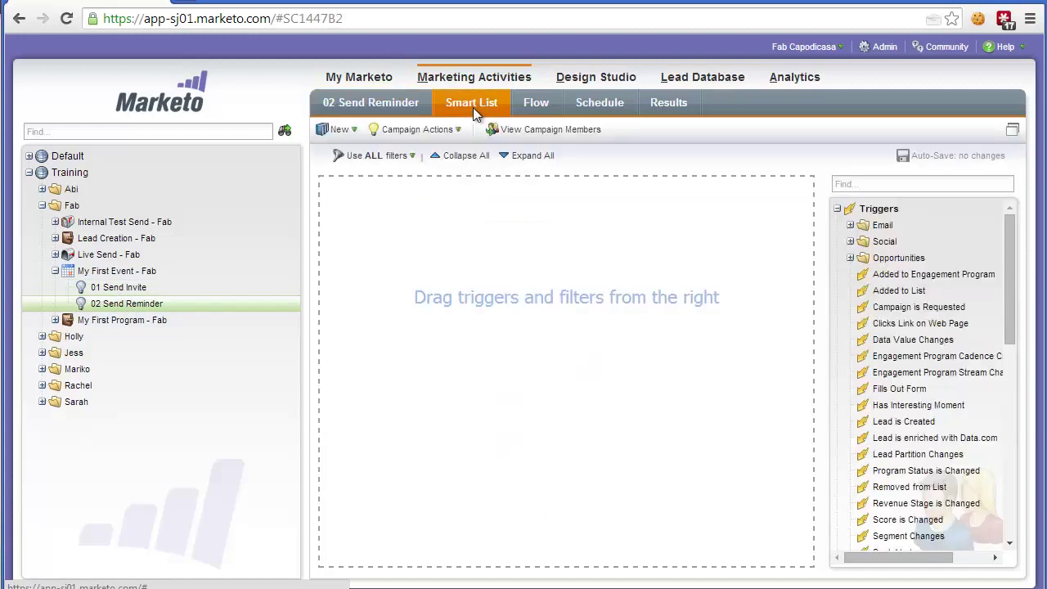
left_click(877, 187)
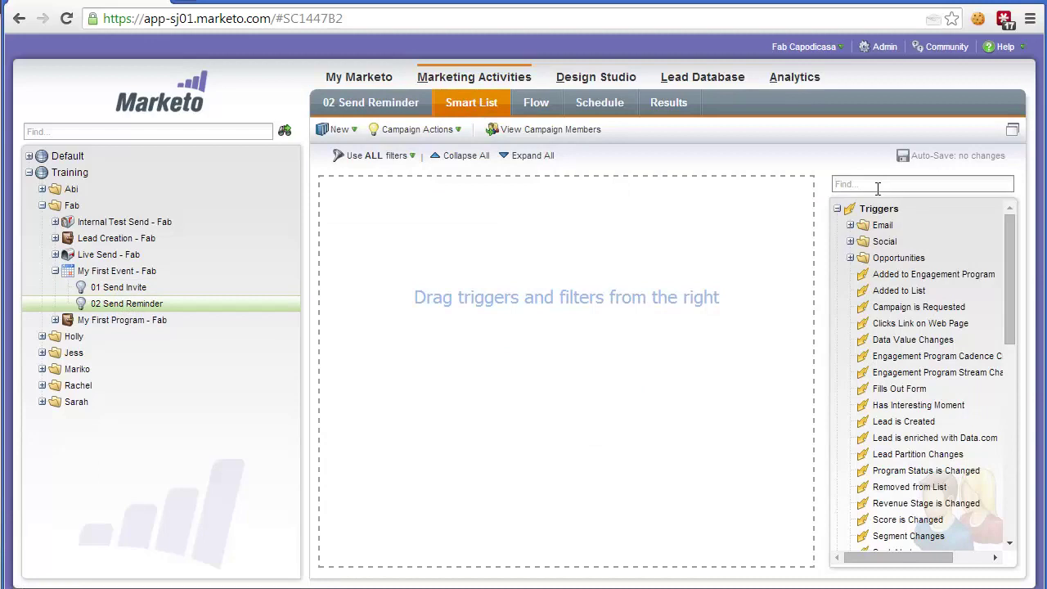
type("pro")
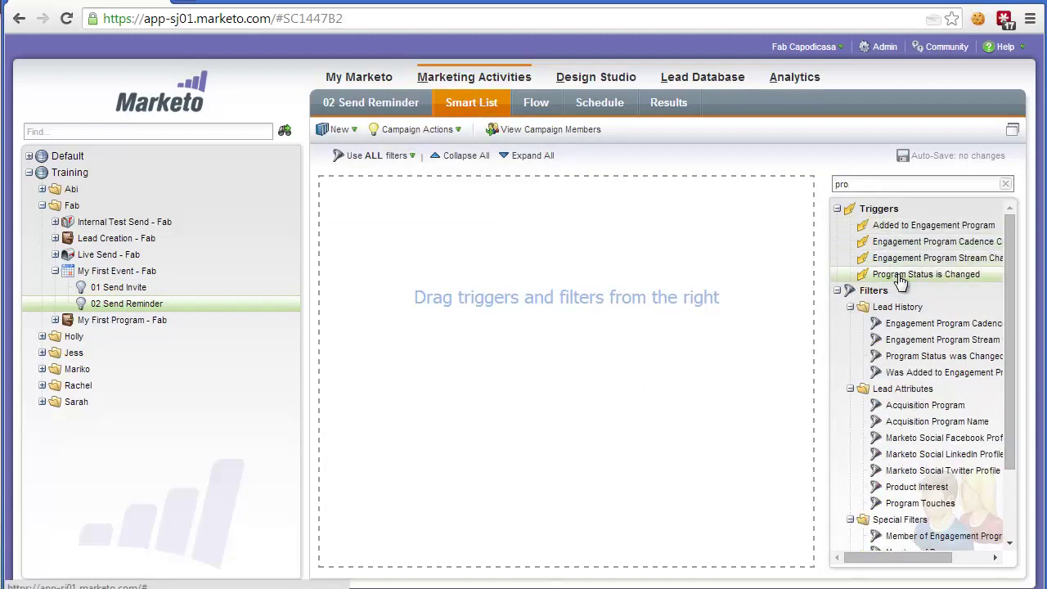
left_click_drag(897, 277, 465, 242)
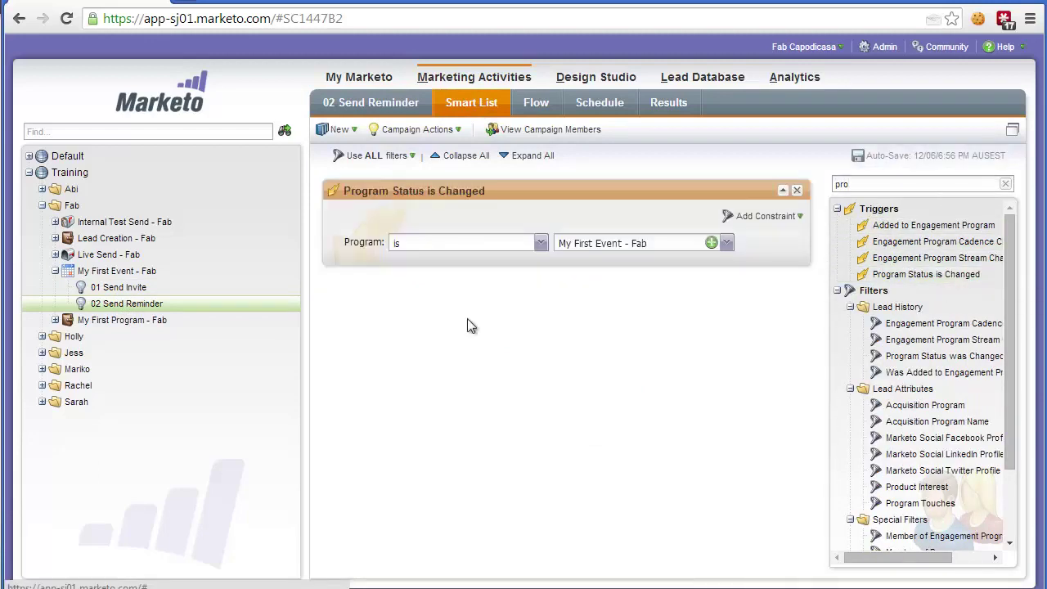
Step: Constrain the Program Status is Changed trigger to a New Status of Tradeshow > Invited
left_click(768, 216)
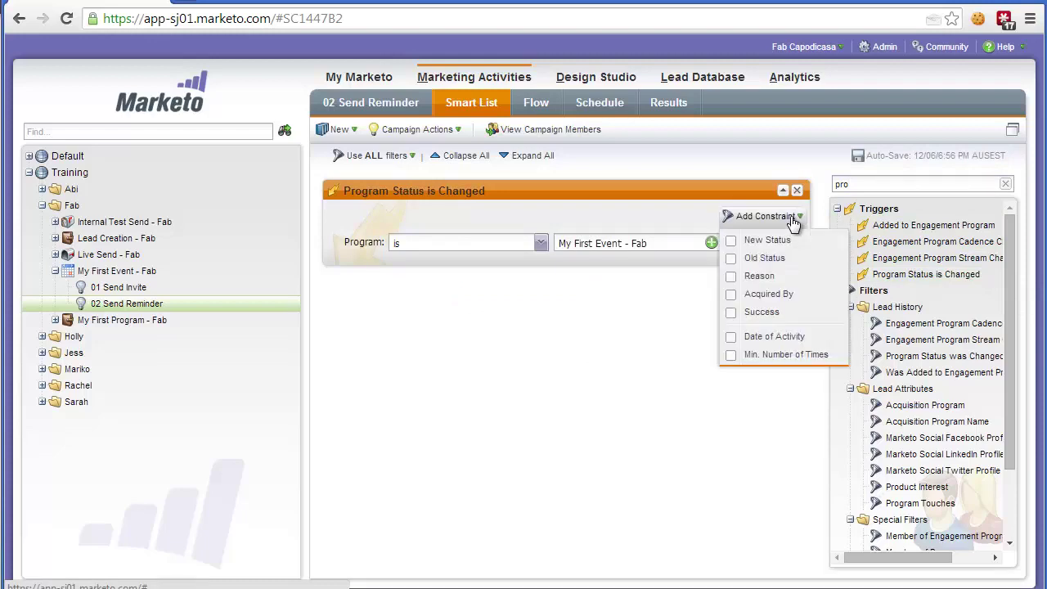
left_click(736, 244)
left_click(726, 264)
left_click(605, 309)
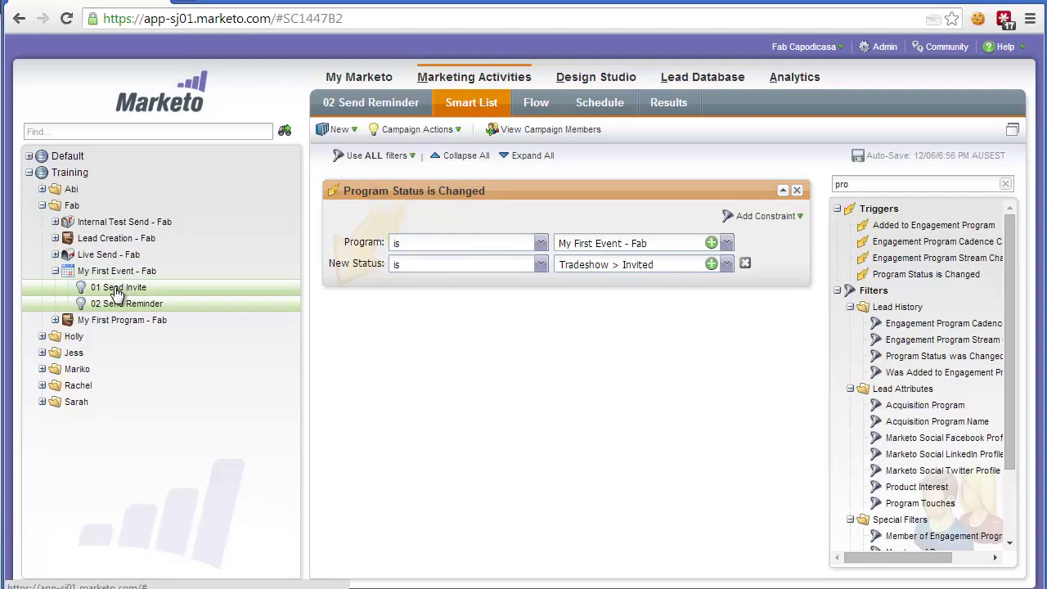
Step: Add a Send Email step to the 02 Send Reminder flow using the Personalization email from the Internal Test Send program
left_click(536, 103)
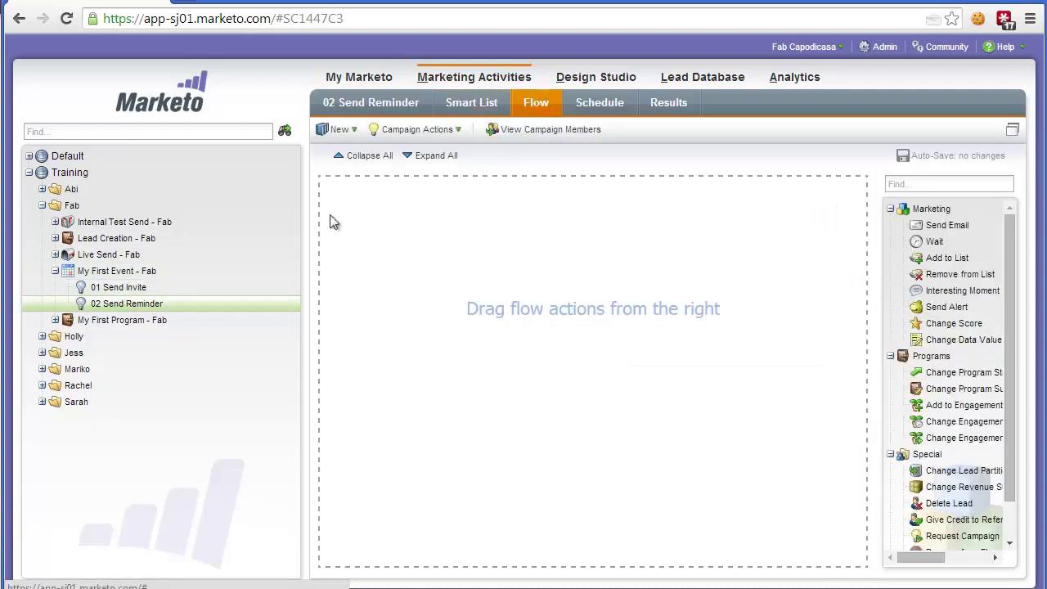
left_click_drag(969, 227, 474, 249)
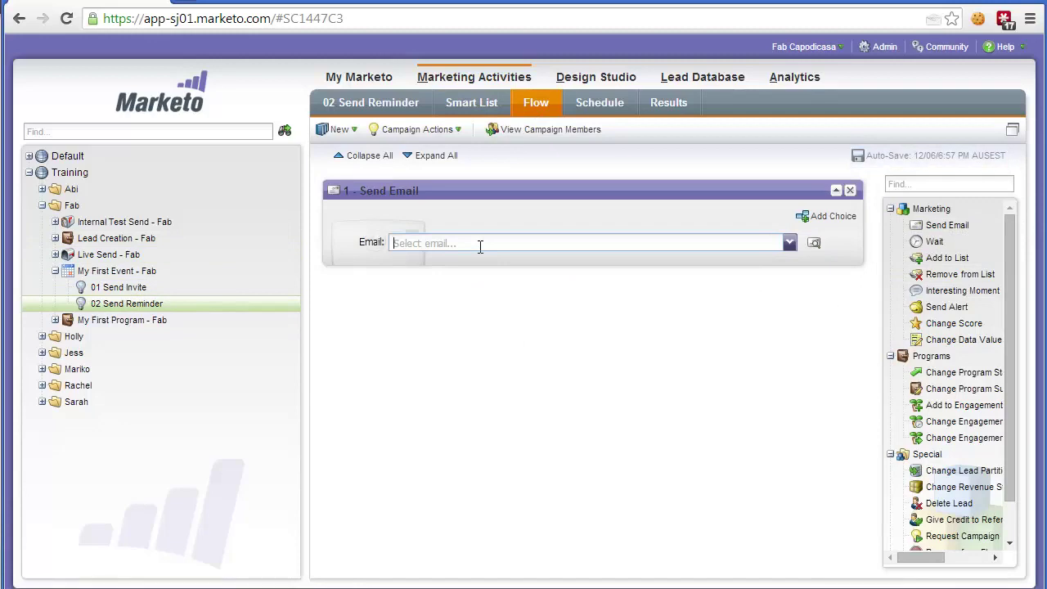
left_click(480, 243)
type("fab")
Step: Set the 02 Send Reminder qualification rule to run each lead through the flow every time, and activate the campaign
left_click(588, 111)
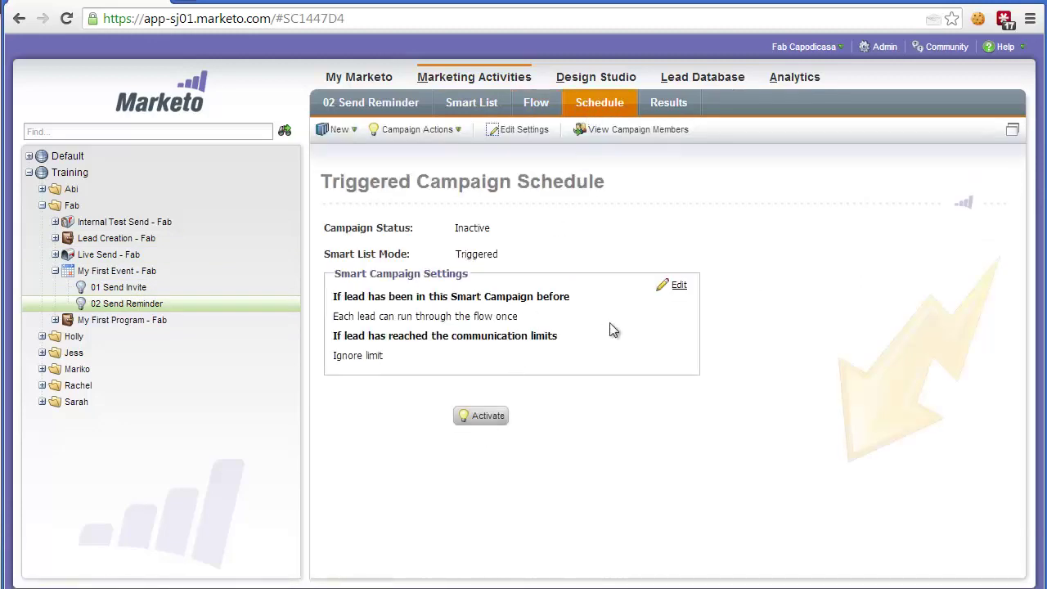
left_click(675, 286)
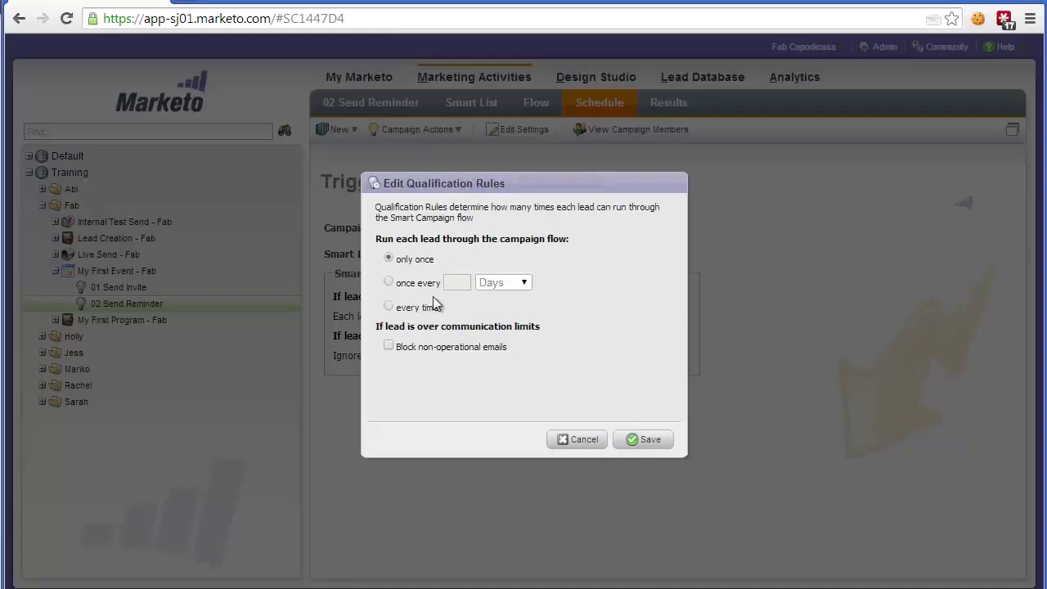
left_click(419, 312)
left_click(641, 439)
left_click(484, 415)
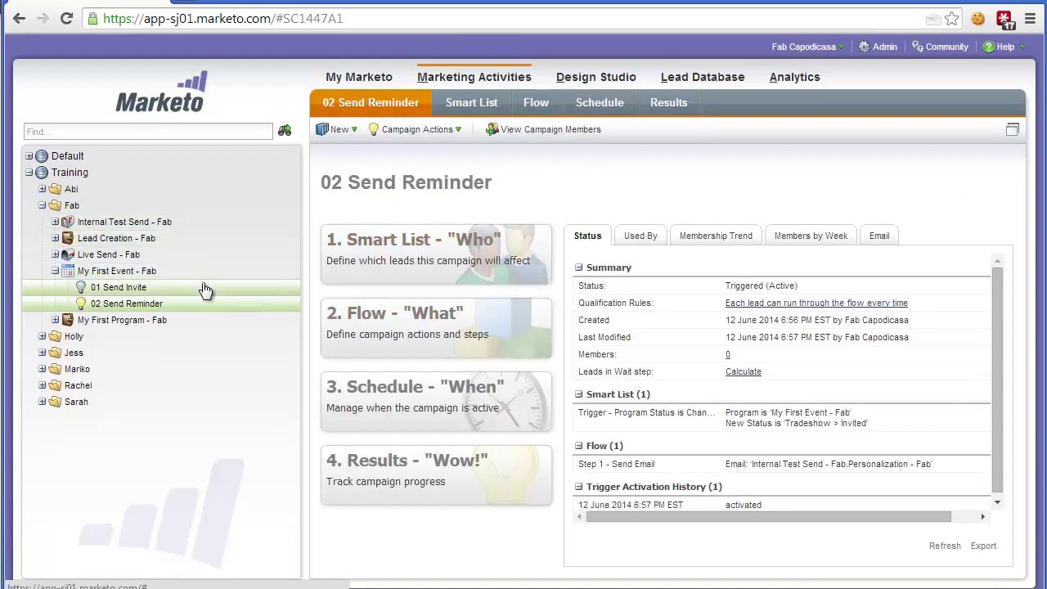
Step: Review the schedule of the 01 Send Invite campaign and the smart list of 02 Send Reminder
left_click(131, 291)
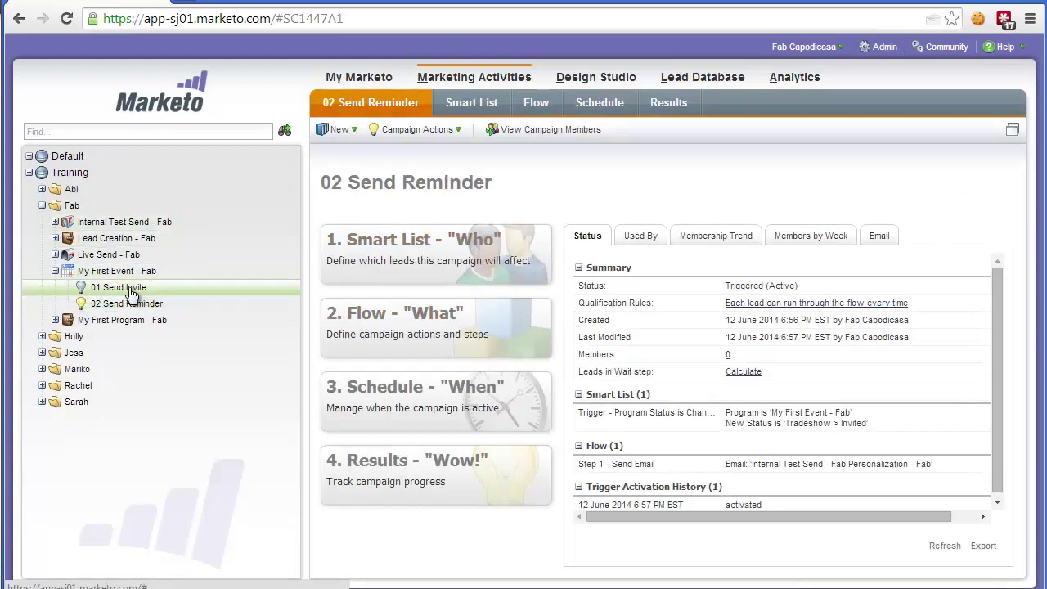
left_click(587, 105)
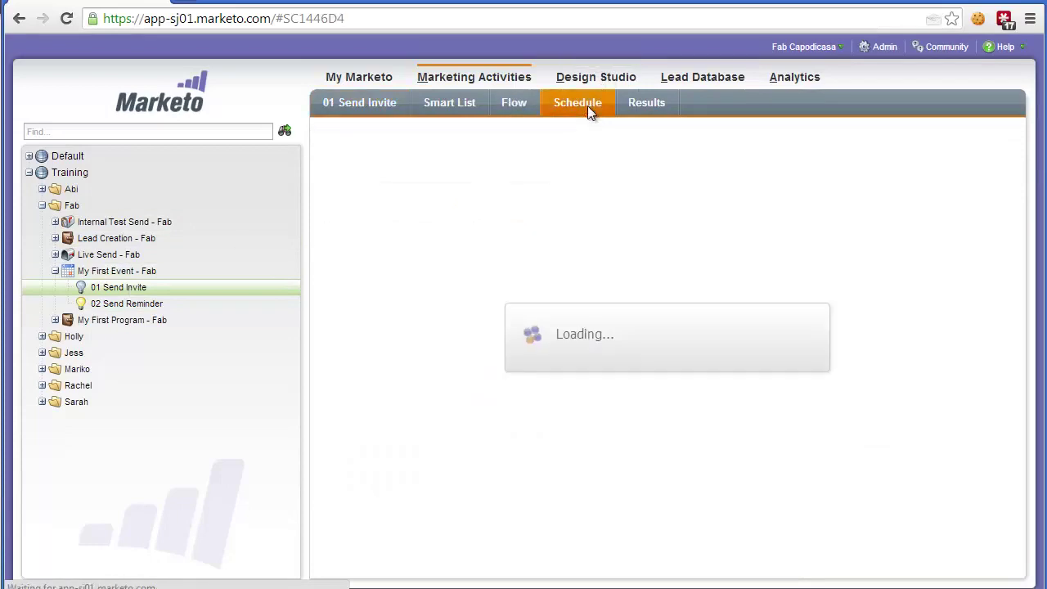
left_click(159, 306)
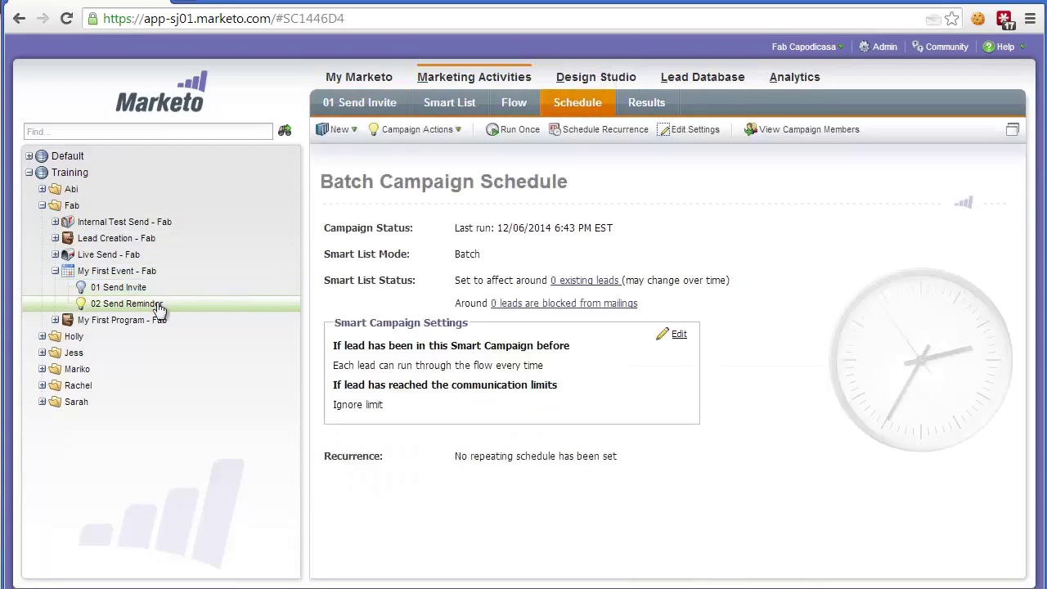
left_click(454, 107)
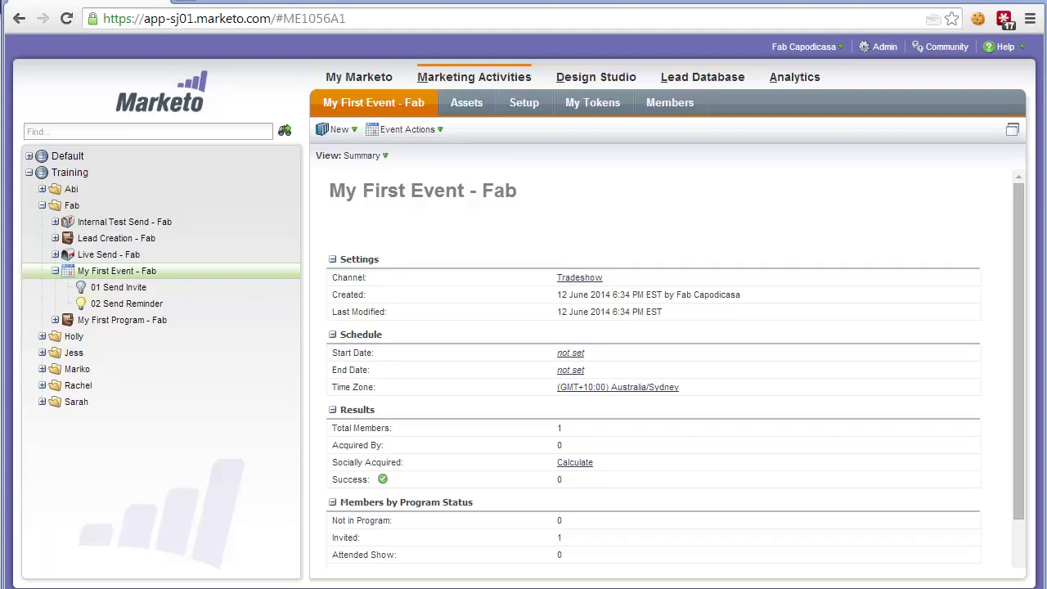
Step: Create a local list named "Stream A List" in the My First Event program
right_click(181, 276)
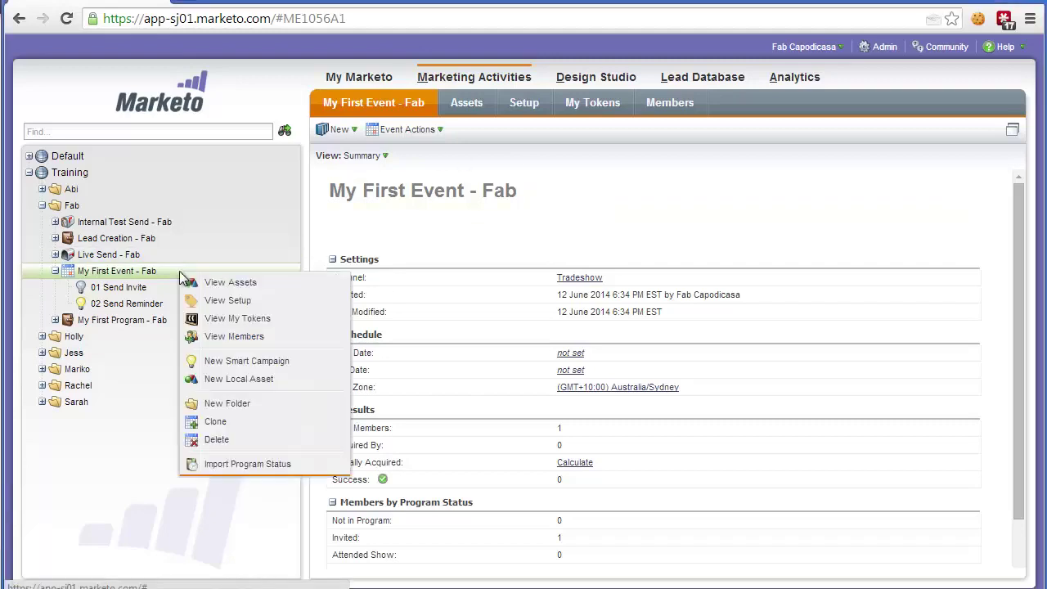
left_click(237, 379)
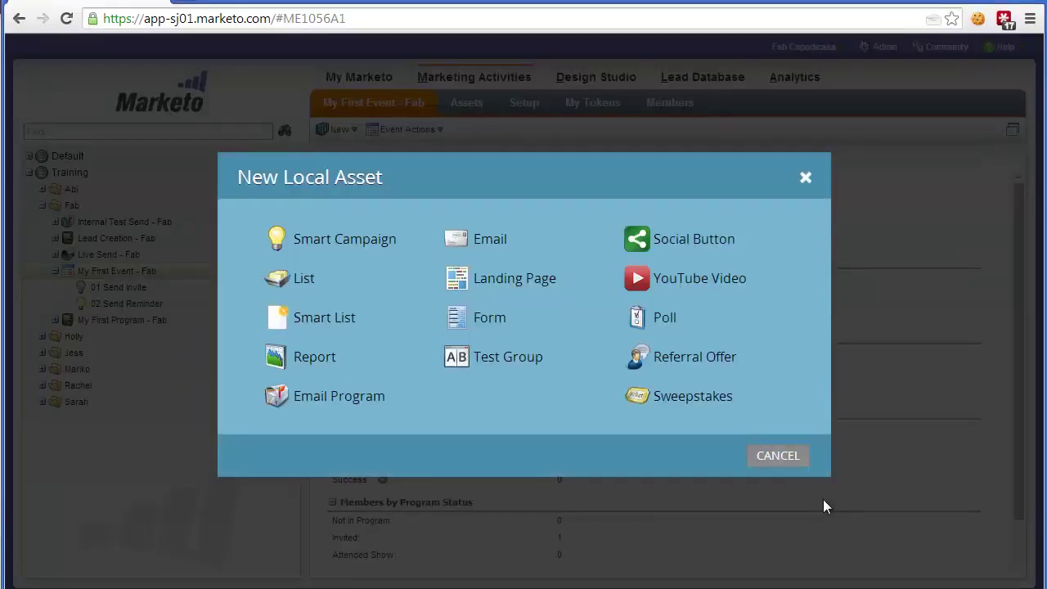
left_click(316, 281)
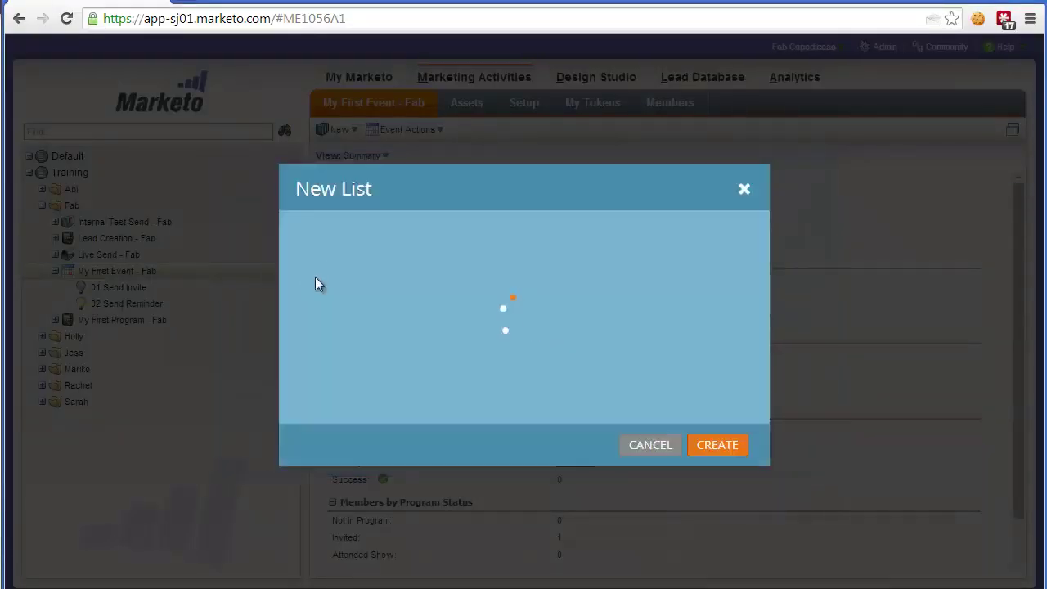
left_click(489, 274)
type("Stre")
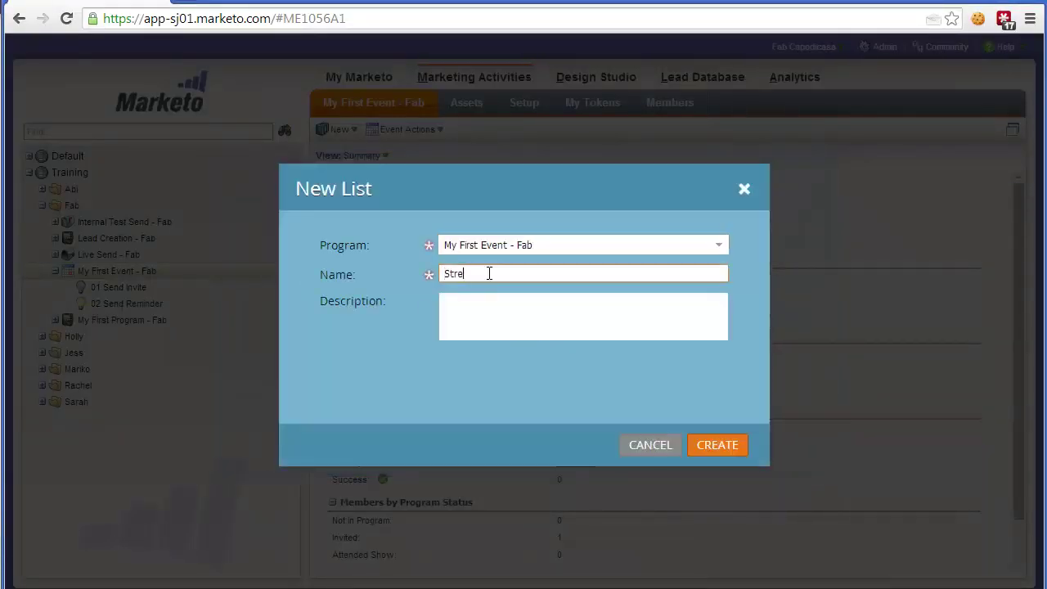
type("am A List")
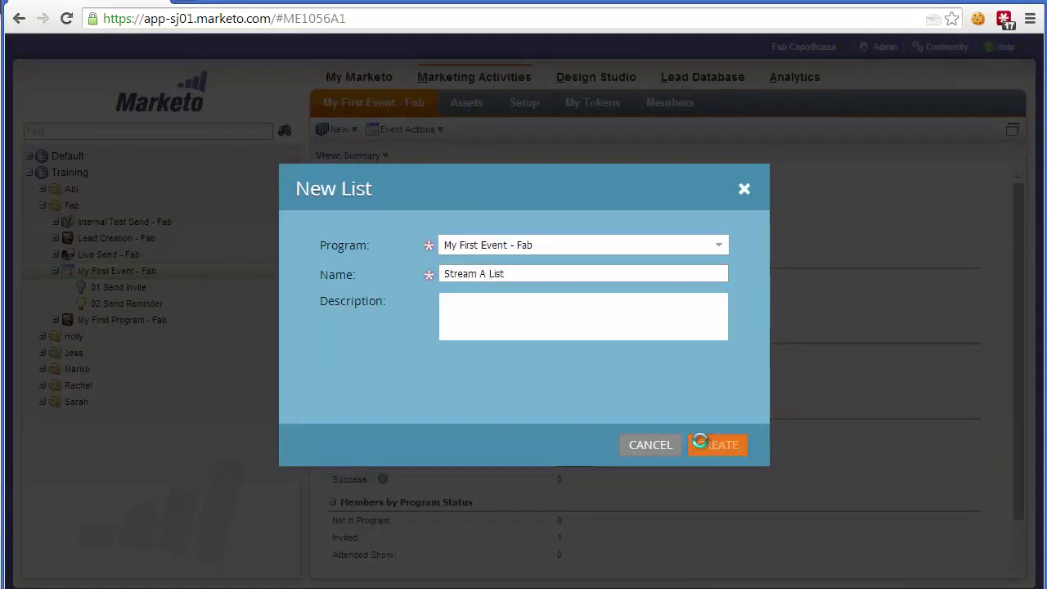
left_click(700, 444)
Step: Create a second local list named "Stream B List" in the My First Event program
right_click(152, 271)
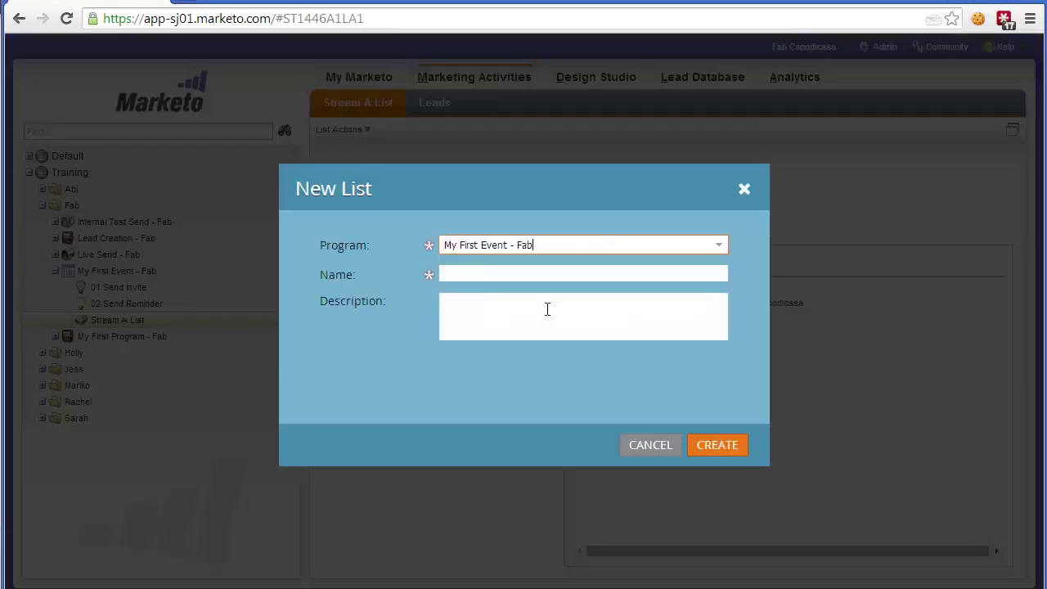
left_click(504, 275)
type("St")
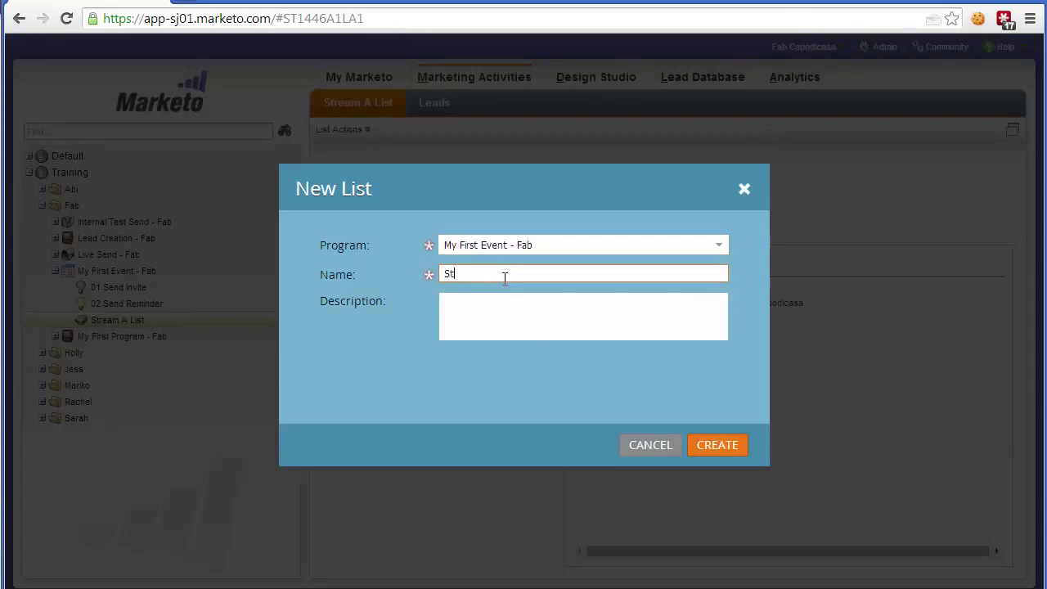
type("ream B List")
key("Return")
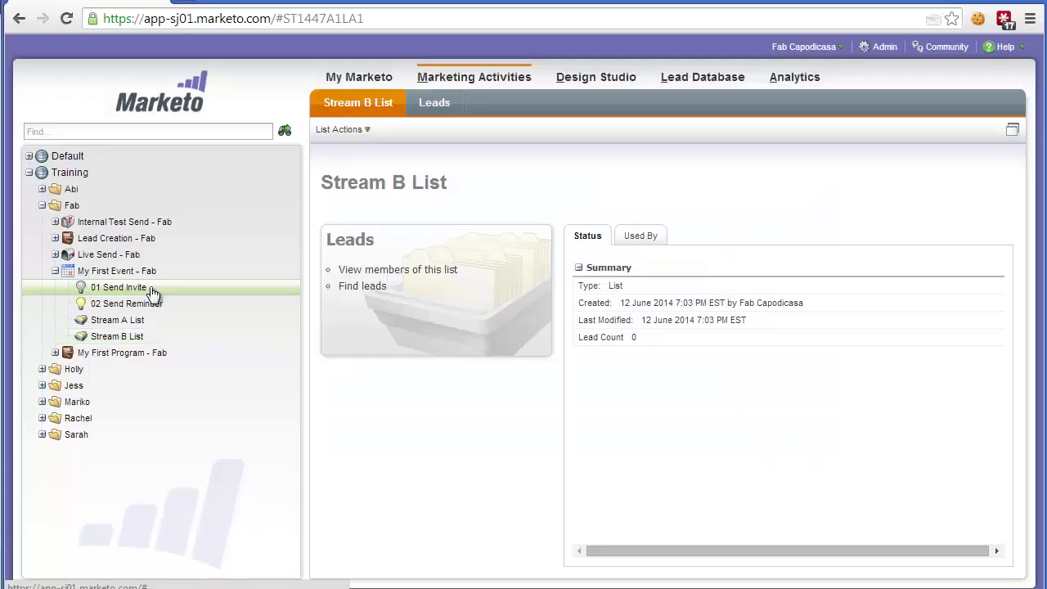
Step: Append an Add to List step to the end of the 01 Send Invite flow and give it a conditional choice
left_click(153, 293)
left_click(518, 104)
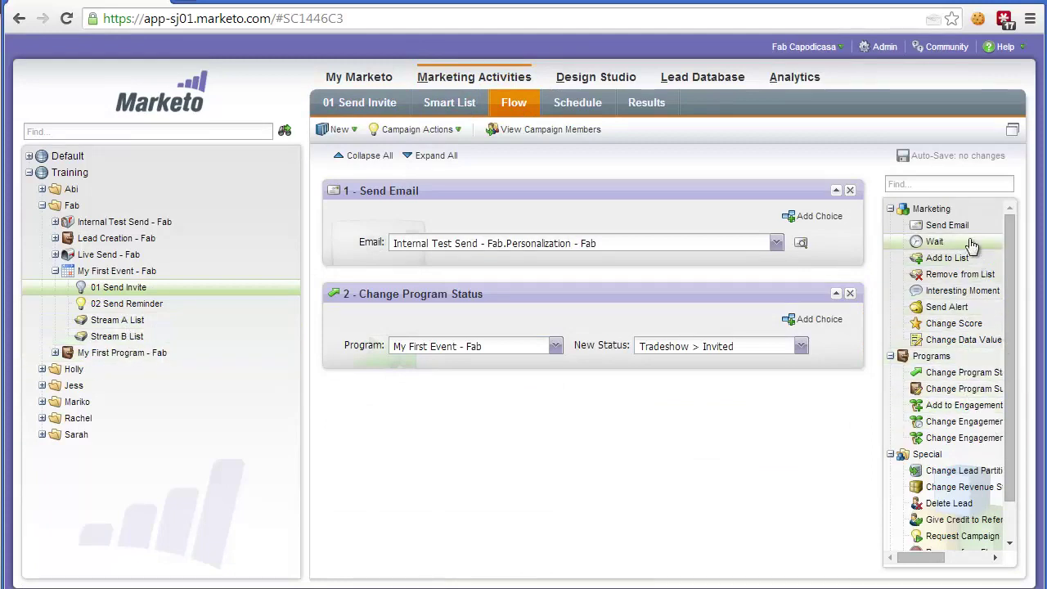
left_click_drag(961, 260, 619, 456)
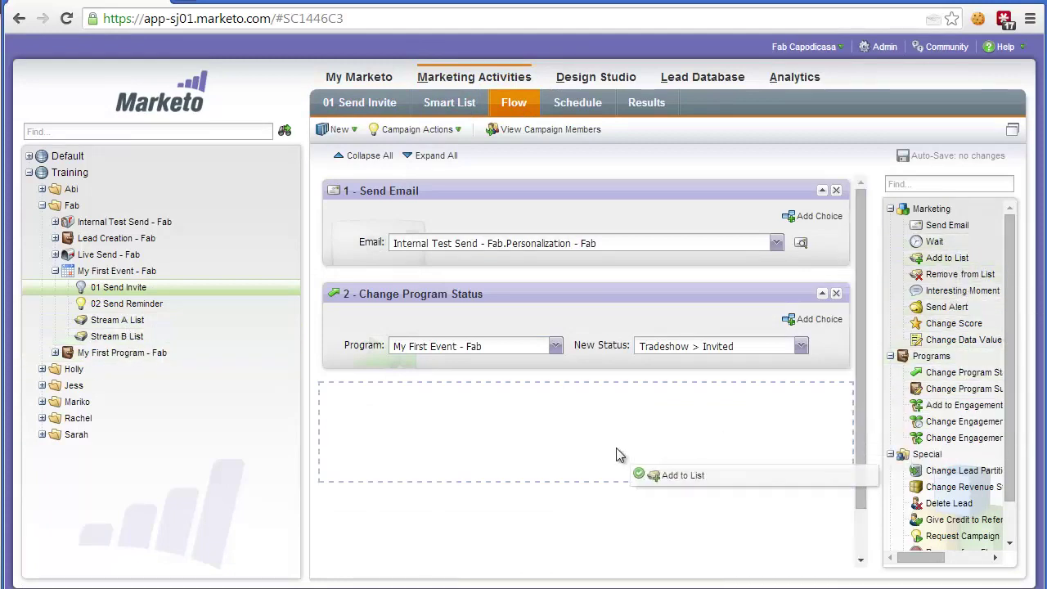
left_click(812, 423)
Step: Set the condition of Choice 1 in the Add to List step to Random Sample is 50
left_click(460, 471)
type("random")
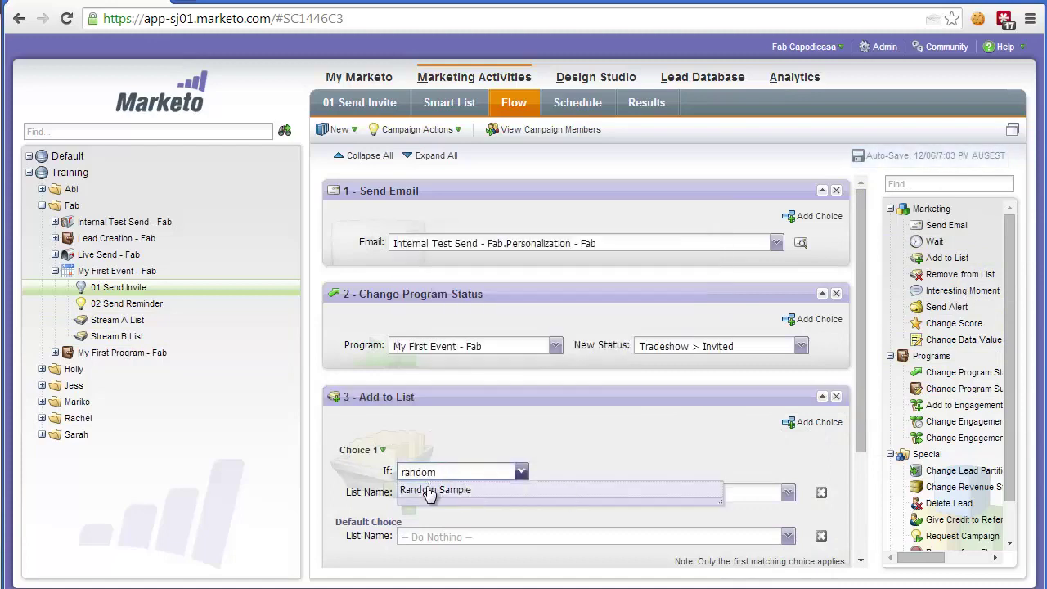
left_click(433, 489)
left_click(729, 471)
type("50")
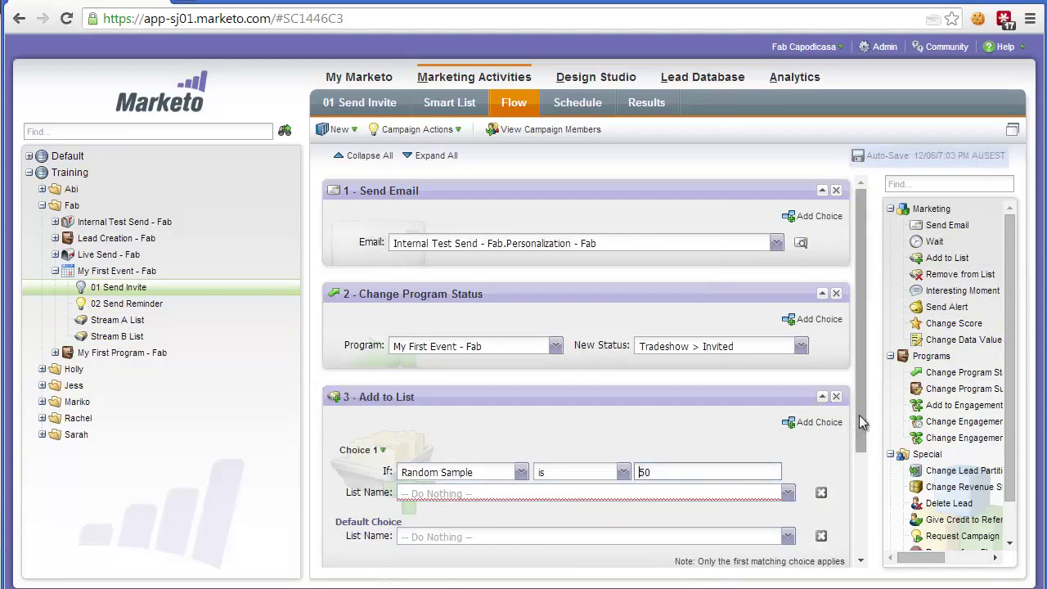
Step: Assign Stream A List to Choice 1 and Stream B List to the Default Choice of the Add to List step
scroll(859, 433, "down", 1)
left_click(477, 448)
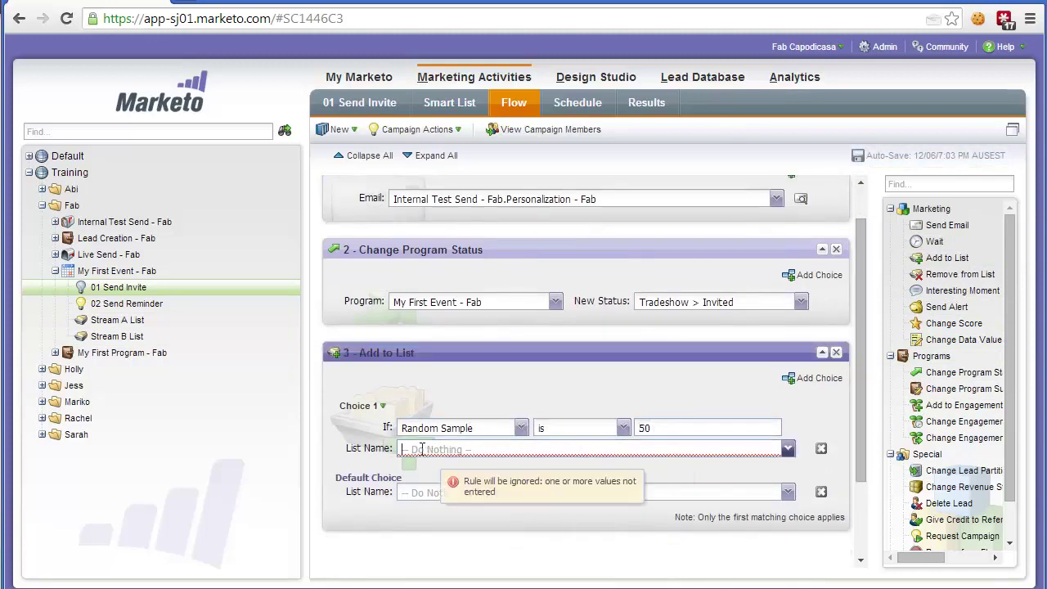
type("Stream")
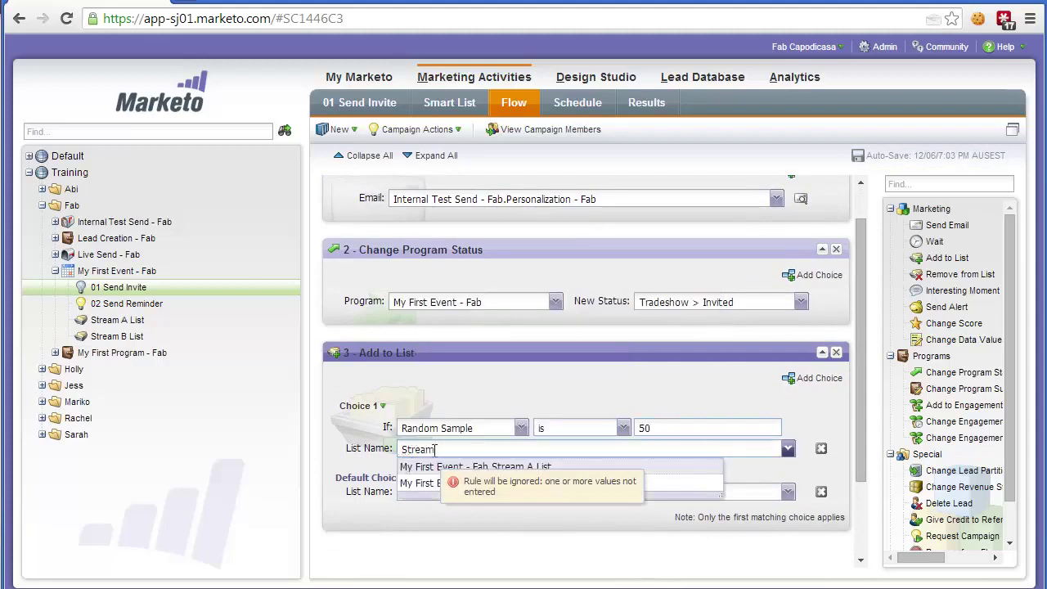
left_click(436, 467)
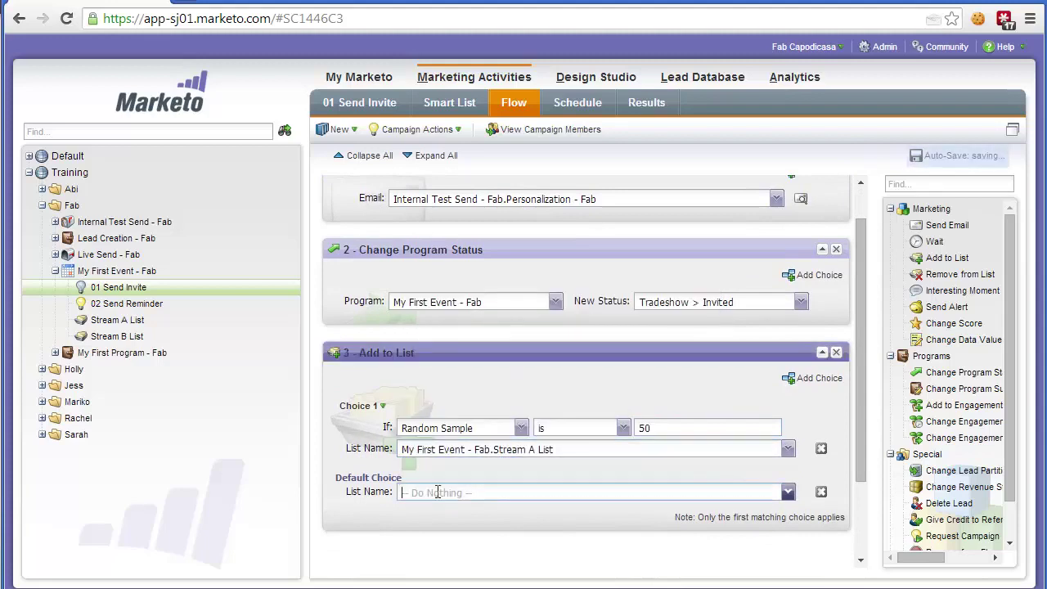
left_click(437, 492)
type("Strea")
type("m B List")
Step: Set the Random Sample value of Choice 1 in the Add to List step to 20
left_click_drag(653, 428, 640, 427)
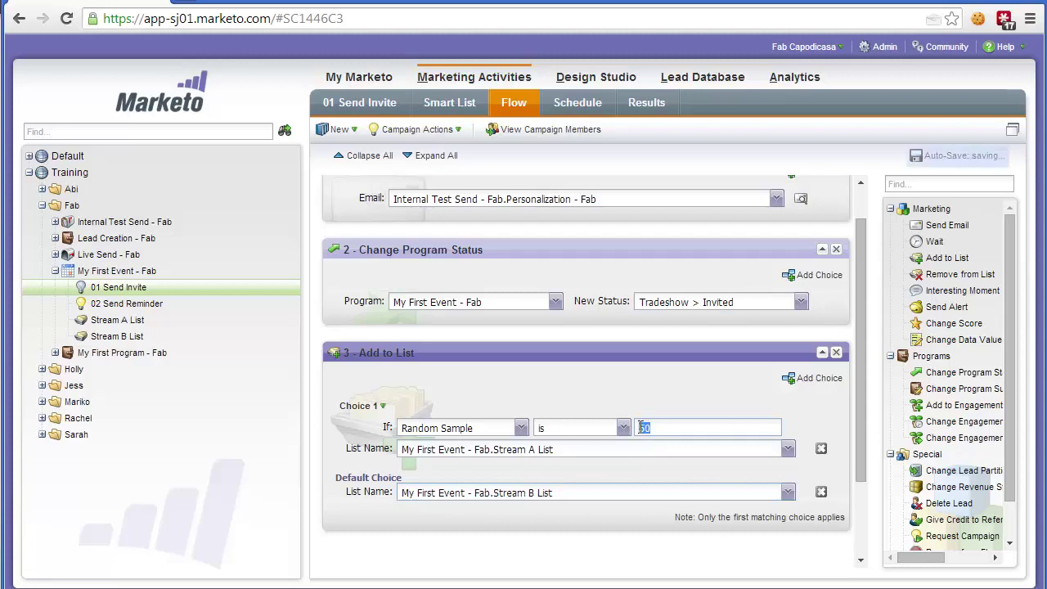
type("20")
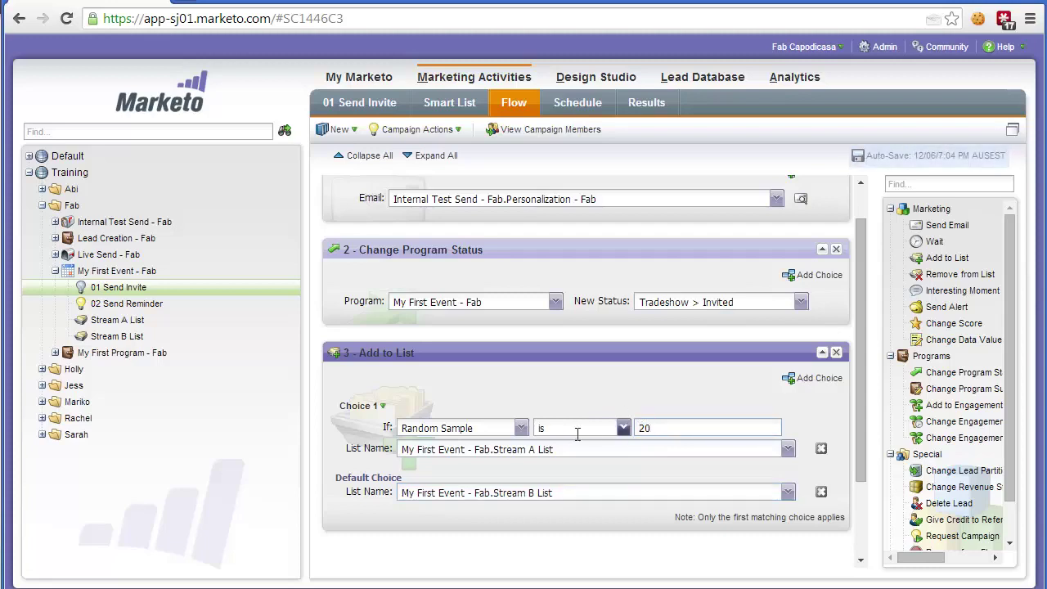
left_click(561, 493)
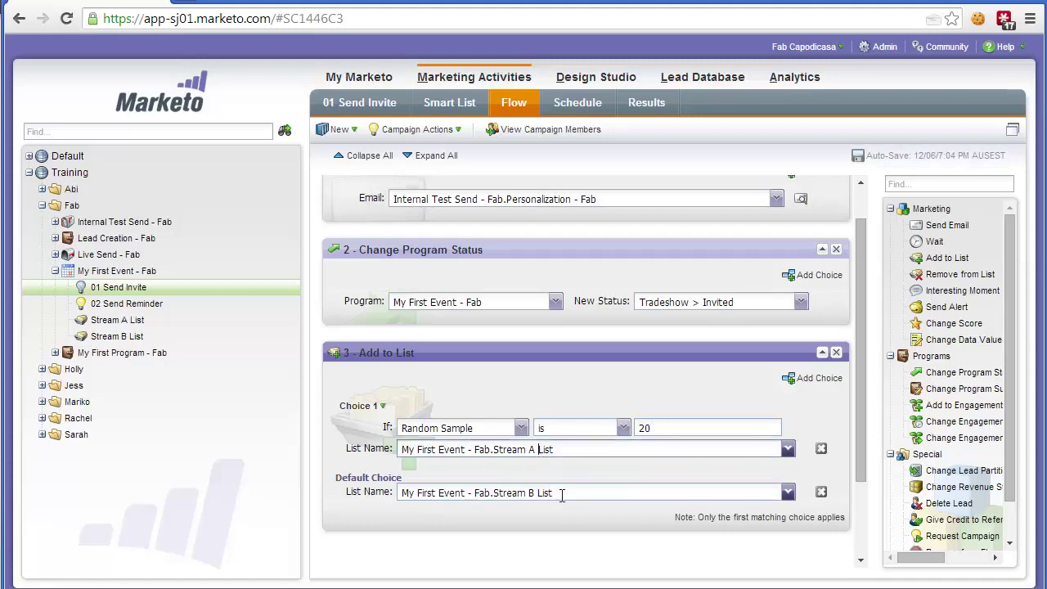
scroll(561, 495, "down", 1)
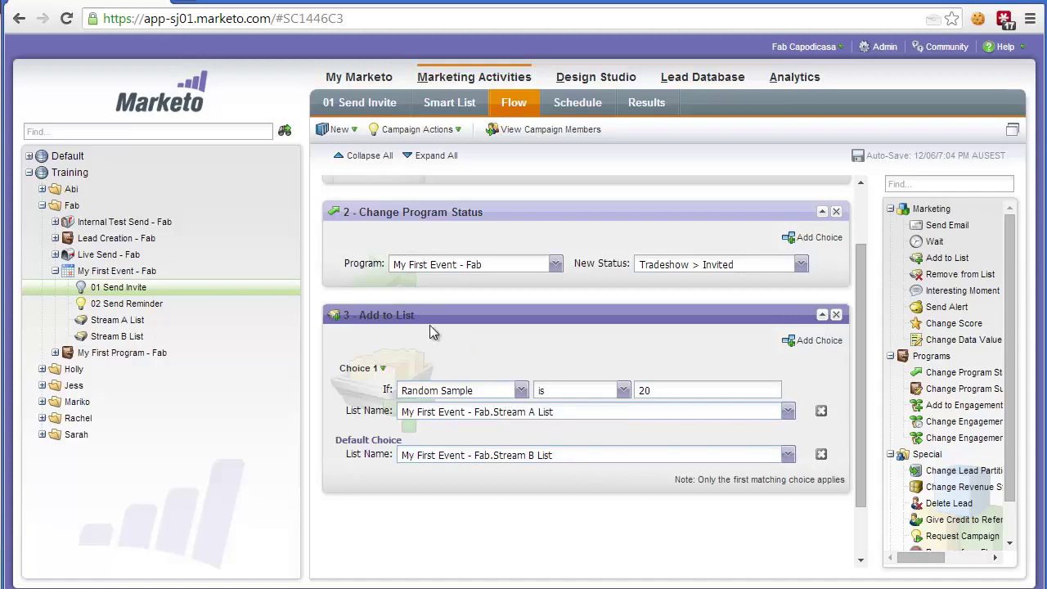
Step: Create a smart campaign named "Send Stream A Info" in the My First Event program
left_click(153, 270)
right_click(153, 270)
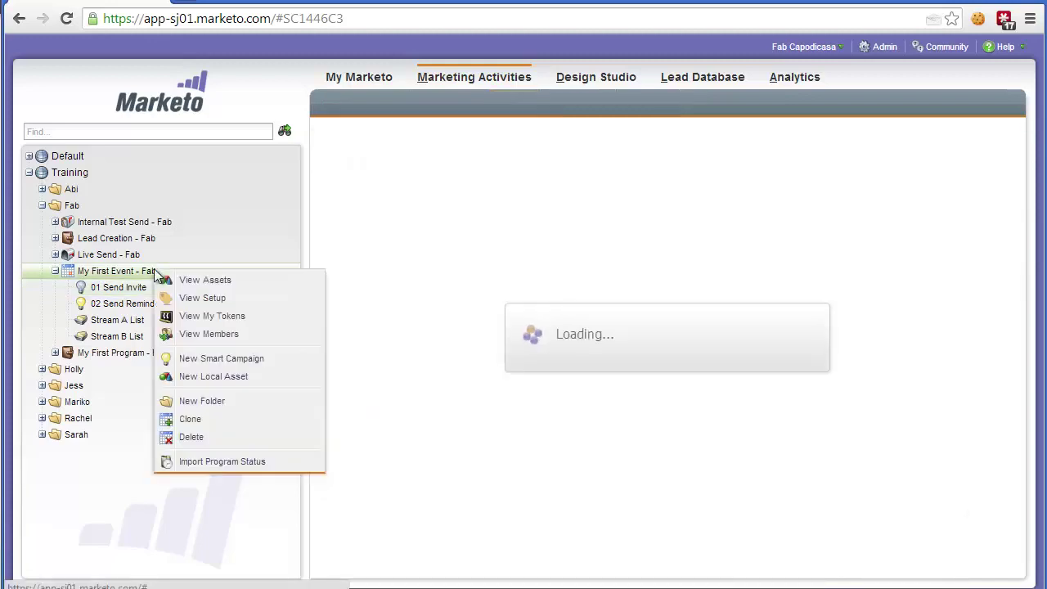
left_click(221, 357)
left_click(516, 271)
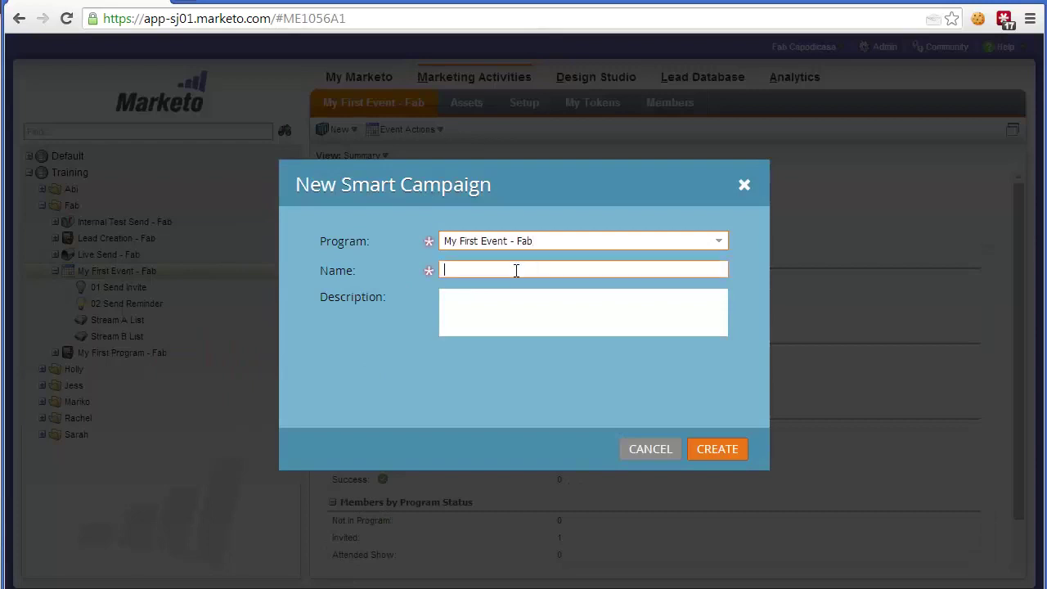
type("Send Stream")
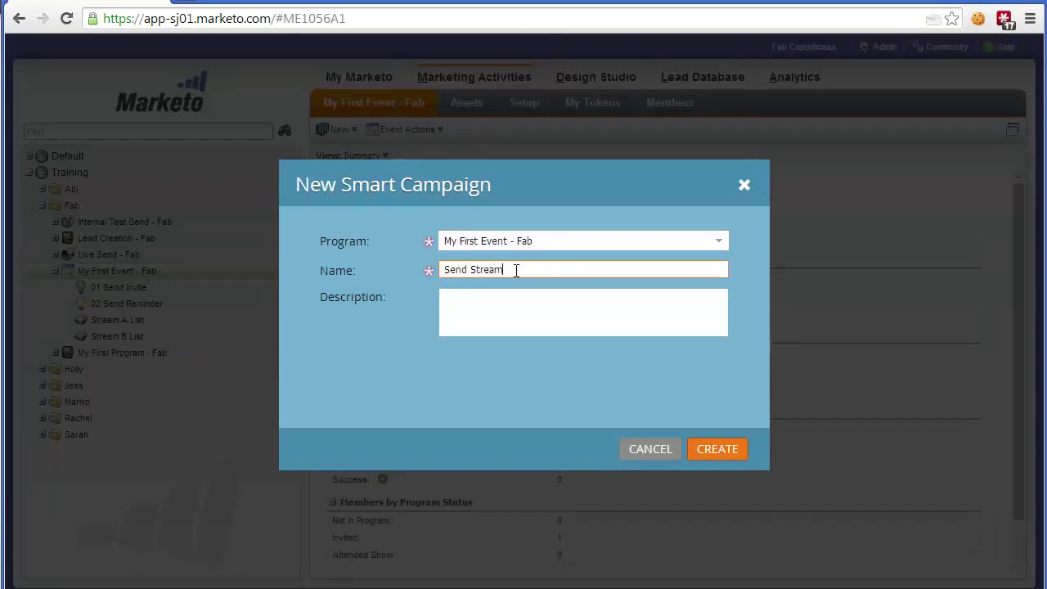
type(" A Info")
left_click(728, 448)
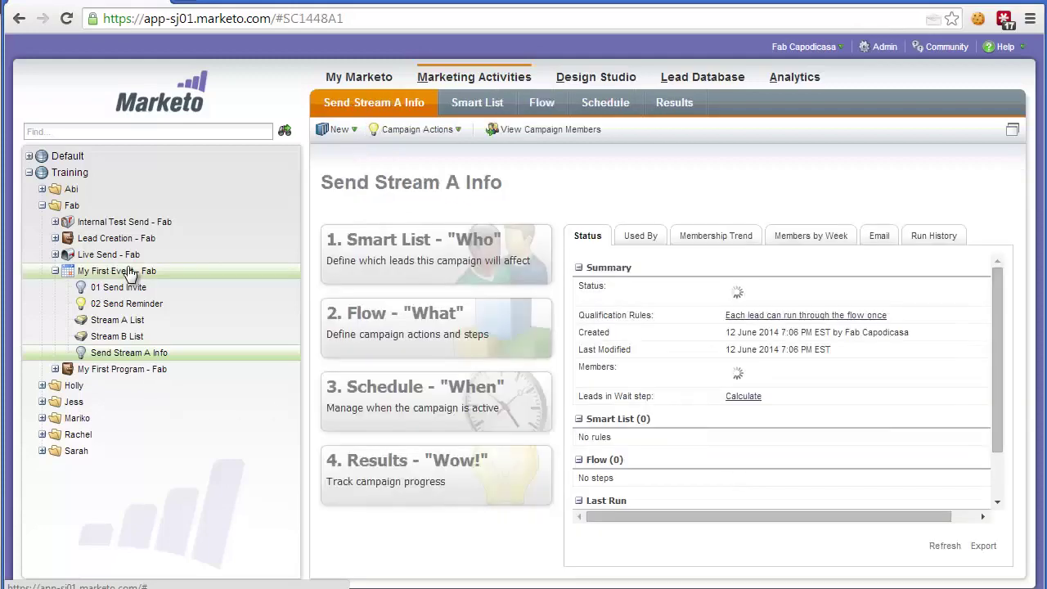
Step: Create another smart campaign named "Send Stream B Info" in the My First Event program
left_click(131, 274)
right_click(130, 272)
left_click(187, 359)
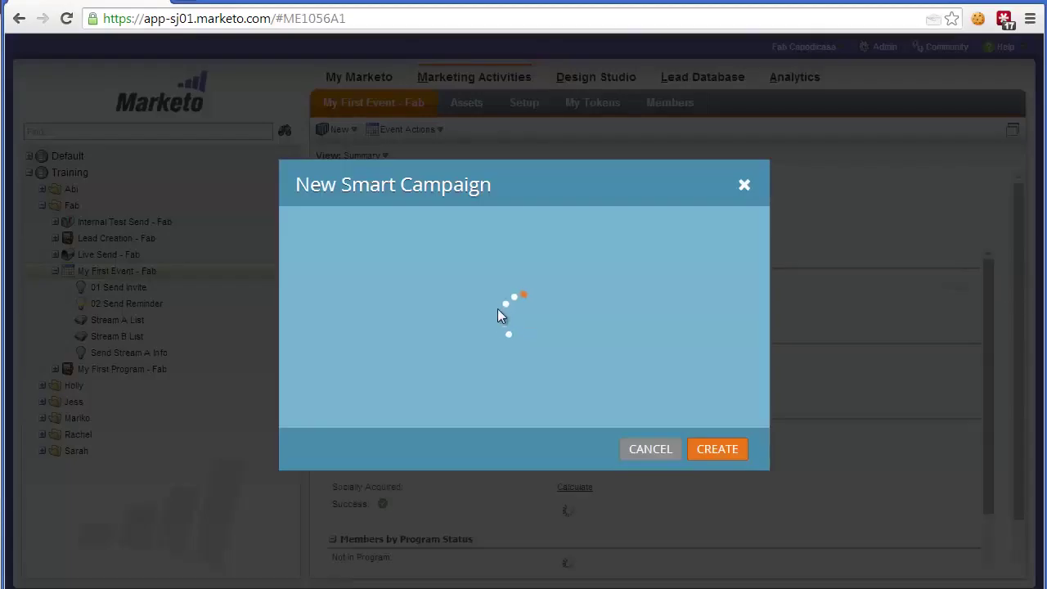
type("Send Stream B Info")
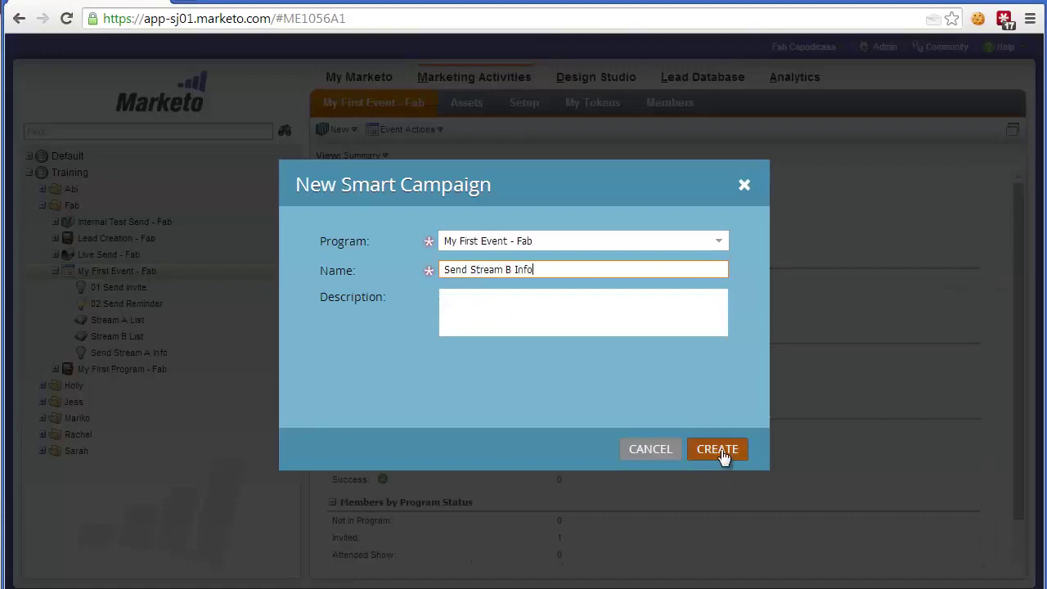
left_click(717, 449)
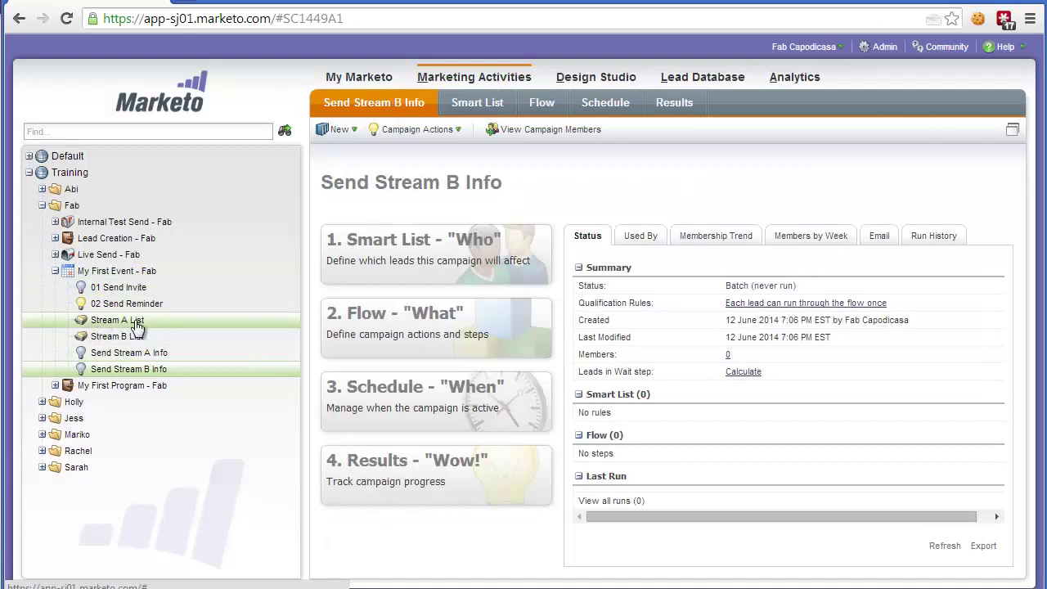
Step: Add an Added to List trigger to the Send Stream A Info smart list, with List Name is Stream A List
left_click(154, 359)
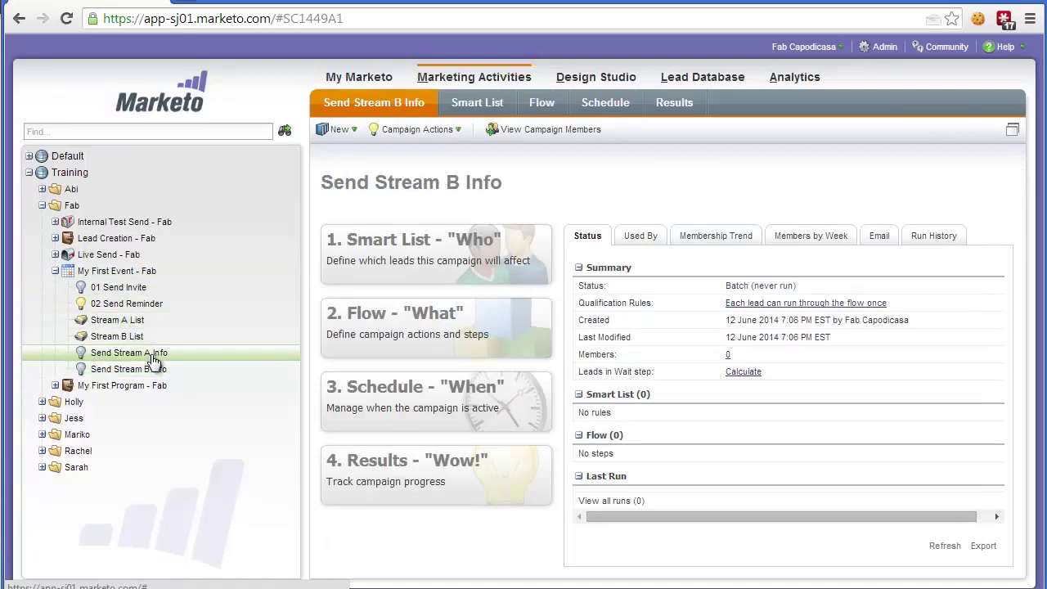
left_click(476, 102)
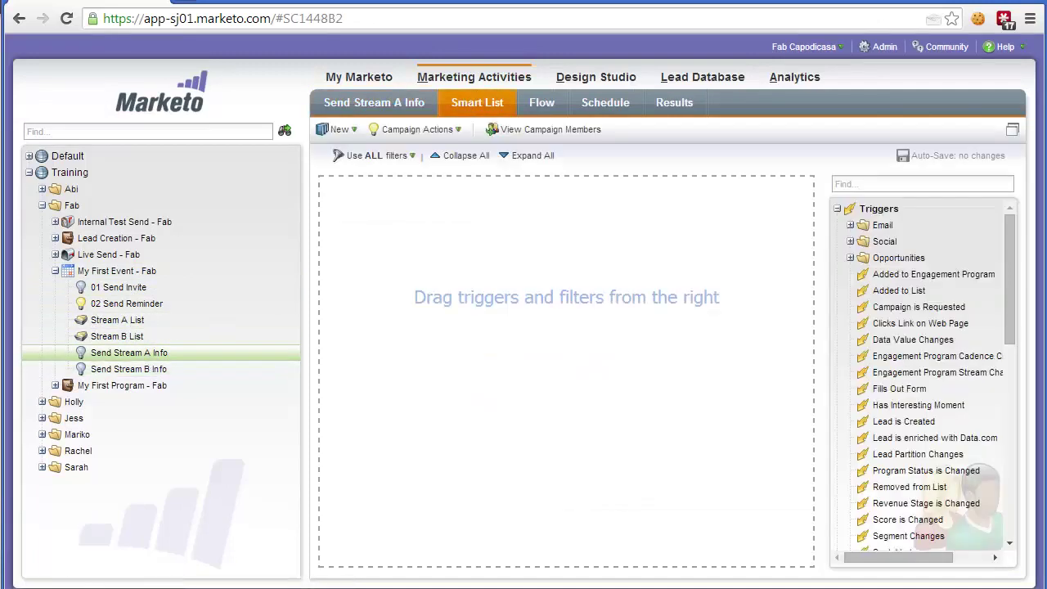
left_click(860, 184)
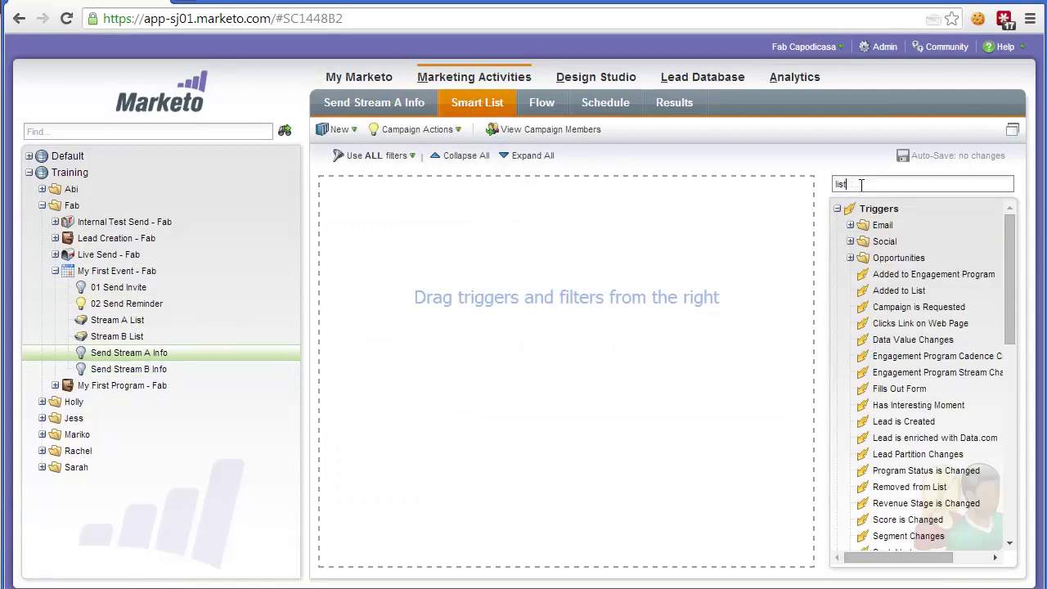
left_click_drag(887, 225, 541, 279)
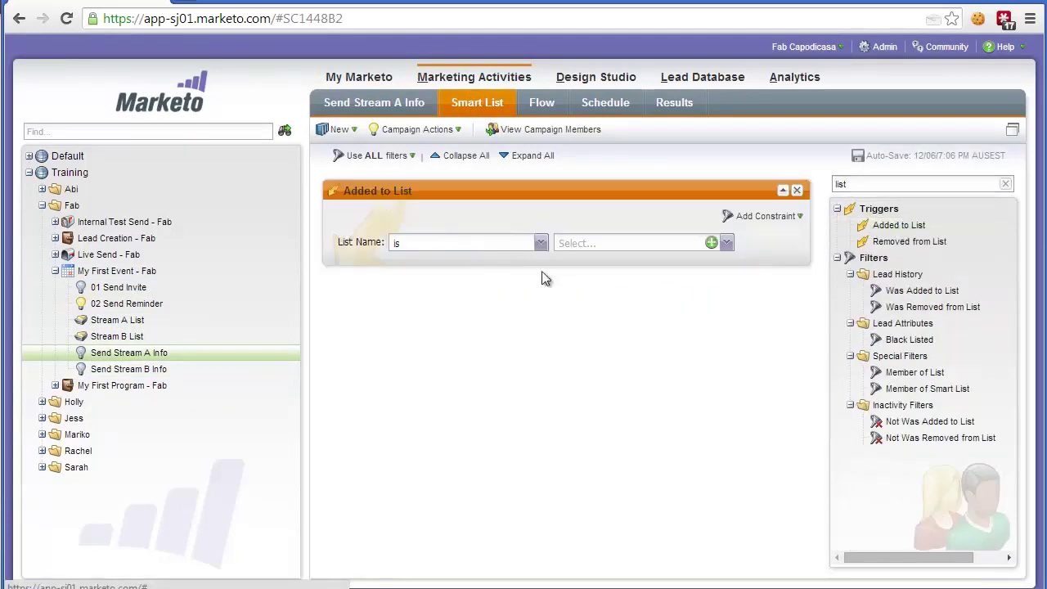
left_click(626, 242)
type("st")
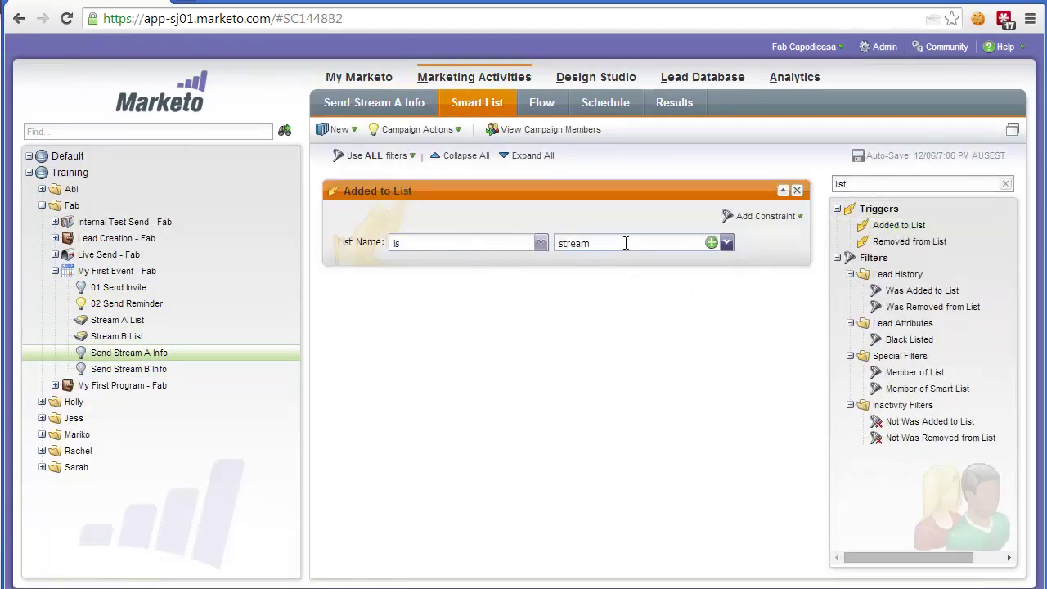
type("ream")
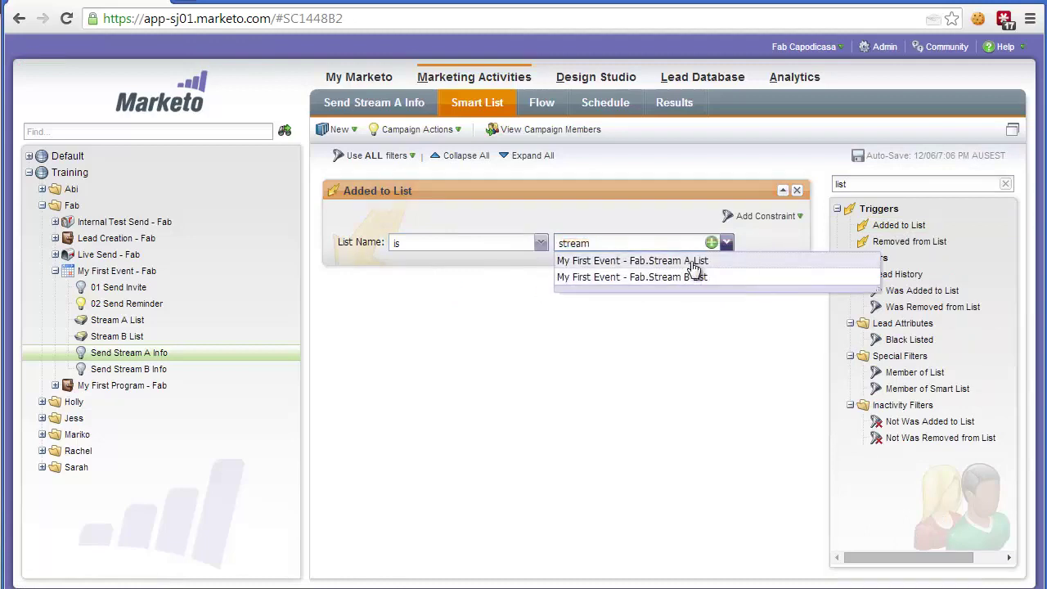
left_click(692, 262)
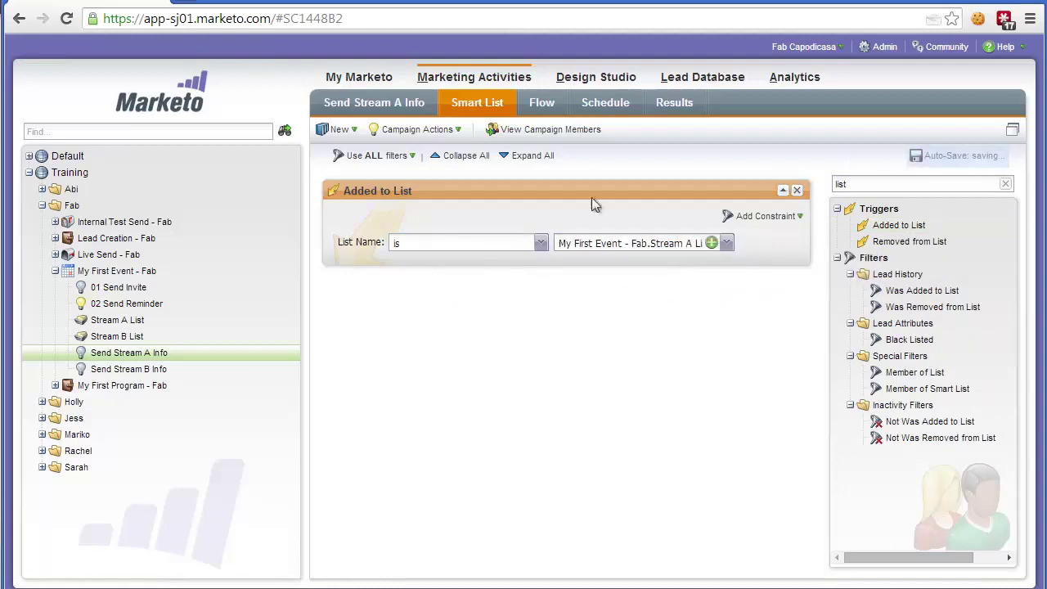
Step: Add a Send Email step to the Send Stream A Info flow and choose a test email for it
left_click(542, 103)
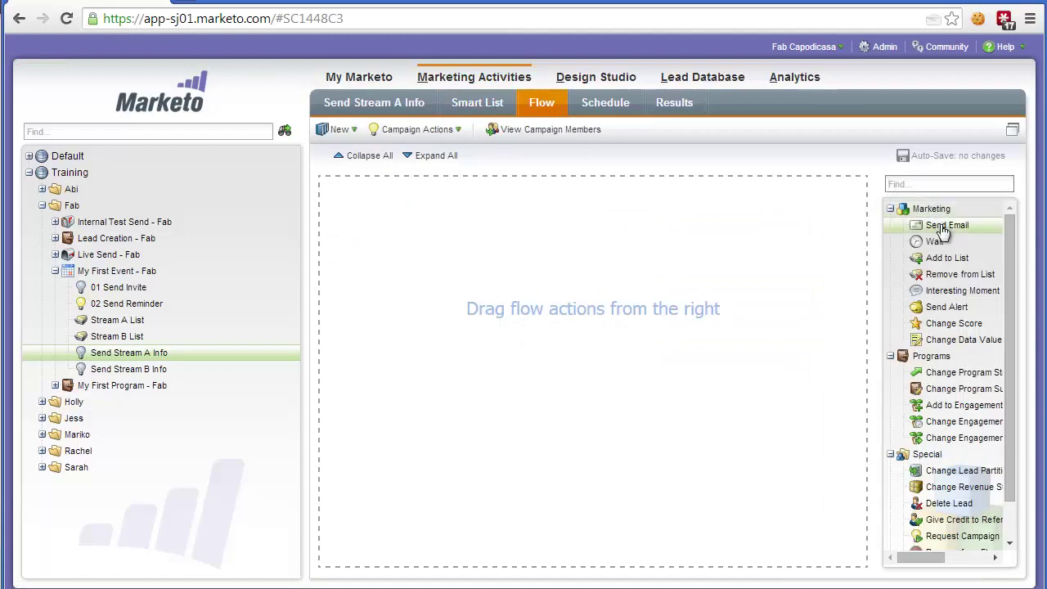
left_click_drag(944, 232, 584, 243)
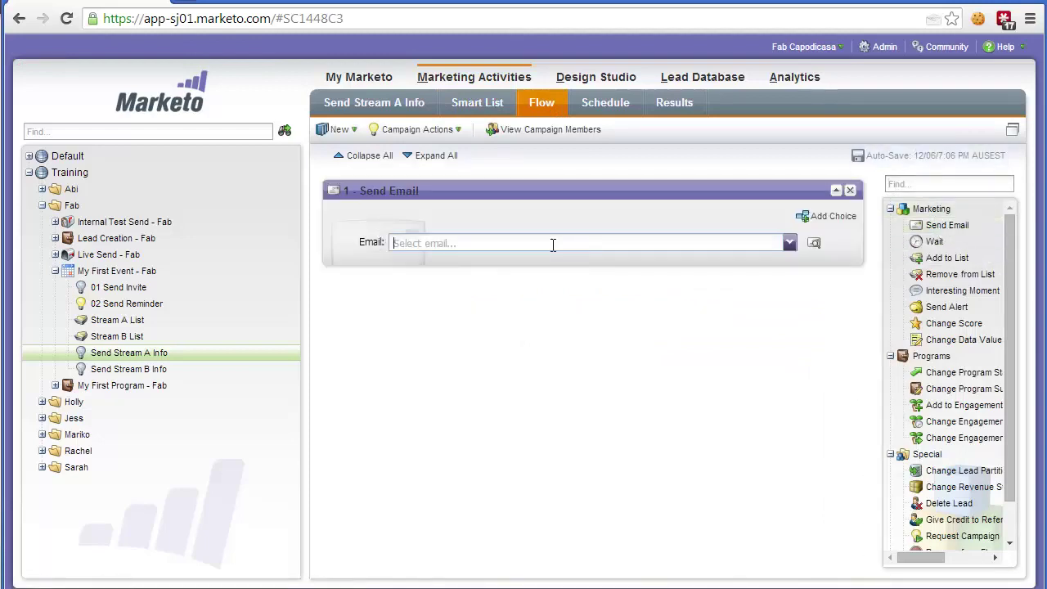
type("test")
left_click(563, 260)
Step: Activate the Send Stream A Info triggered campaign and review its smart list
left_click(600, 105)
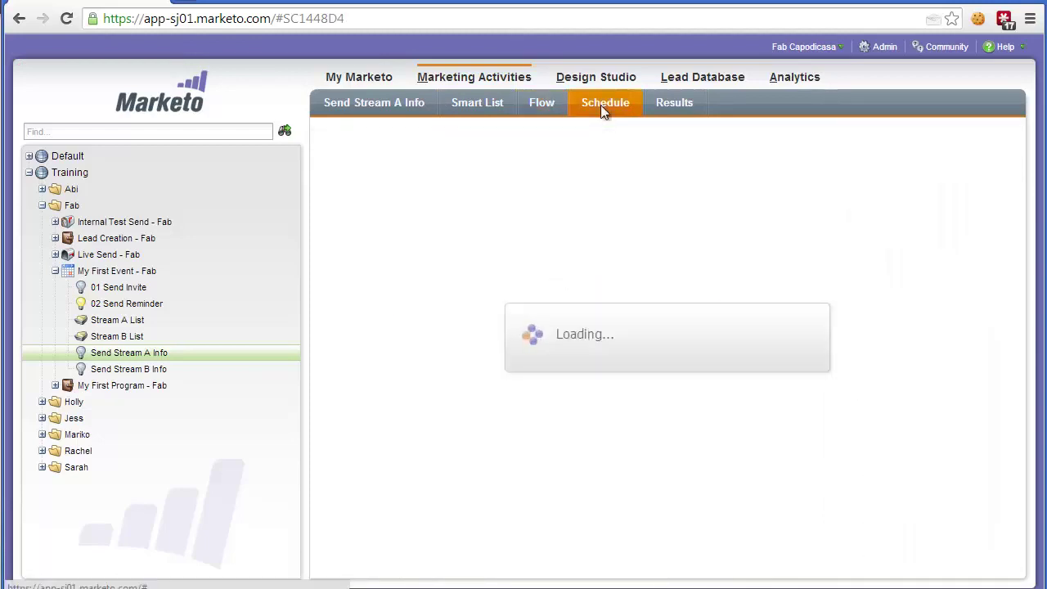
left_click(489, 416)
left_click(598, 408)
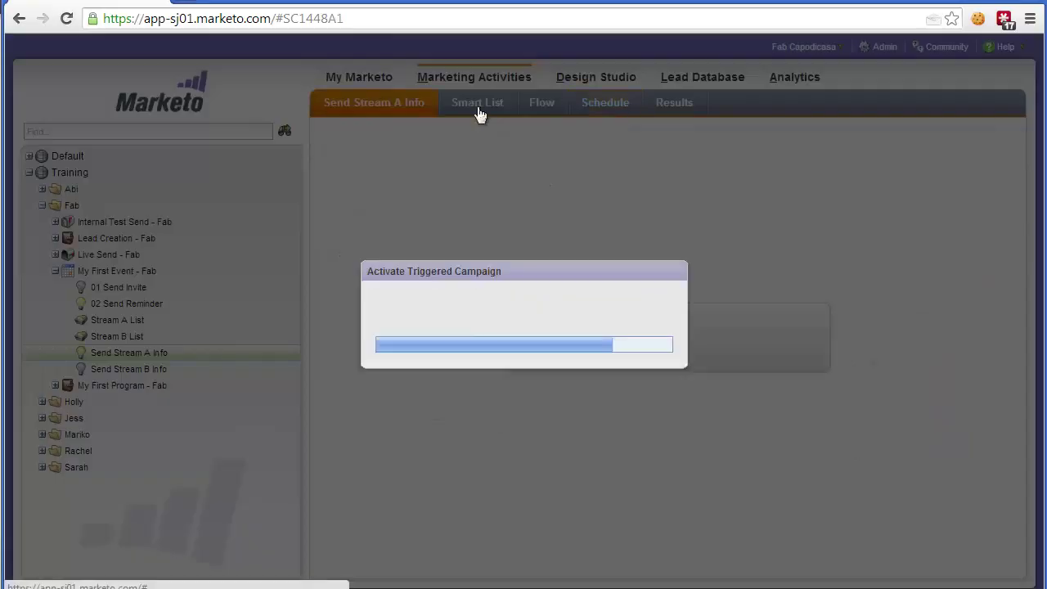
left_click(479, 112)
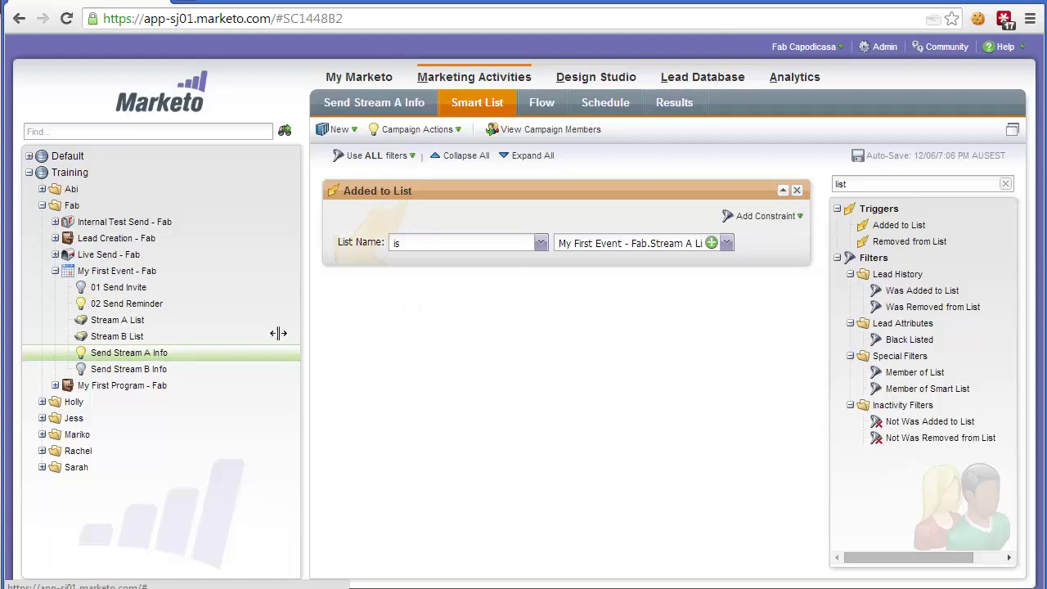
Step: Add an Added to List trigger to the Send Stream B Info smart list and choose its stream list
left_click(167, 372)
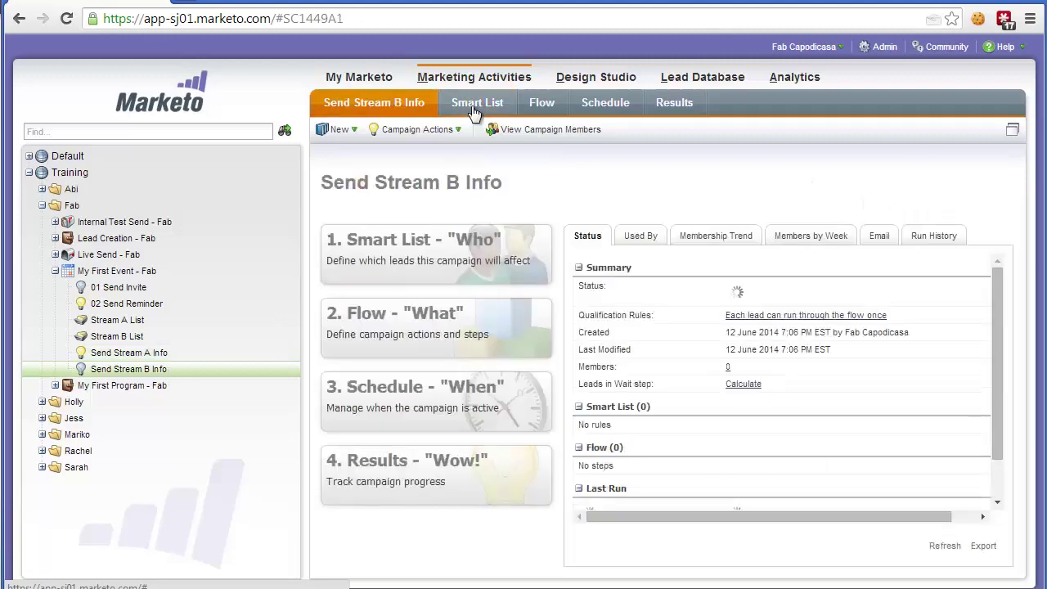
left_click(474, 107)
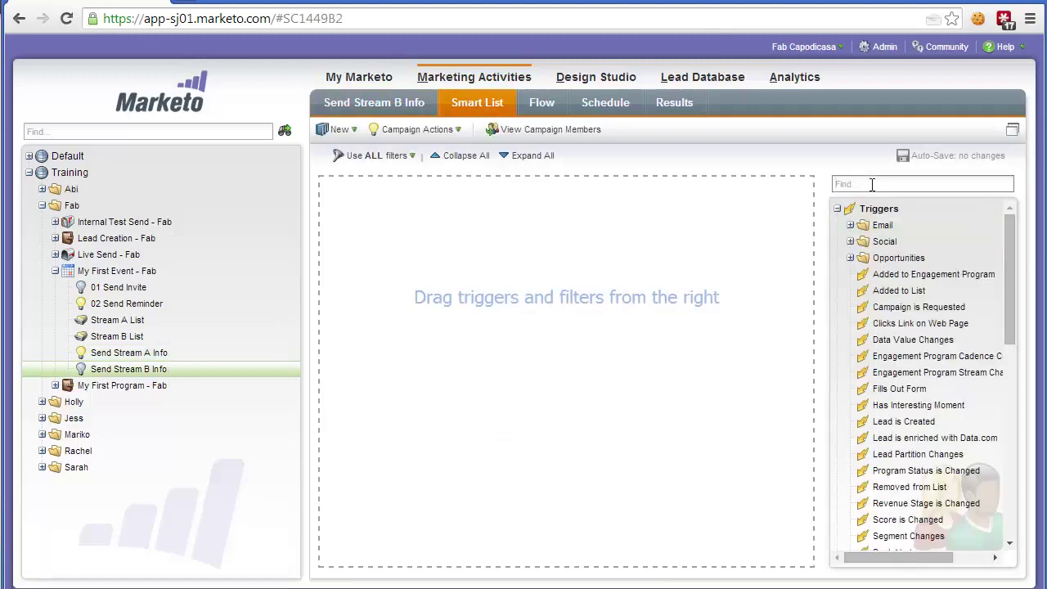
left_click(872, 185)
type("list")
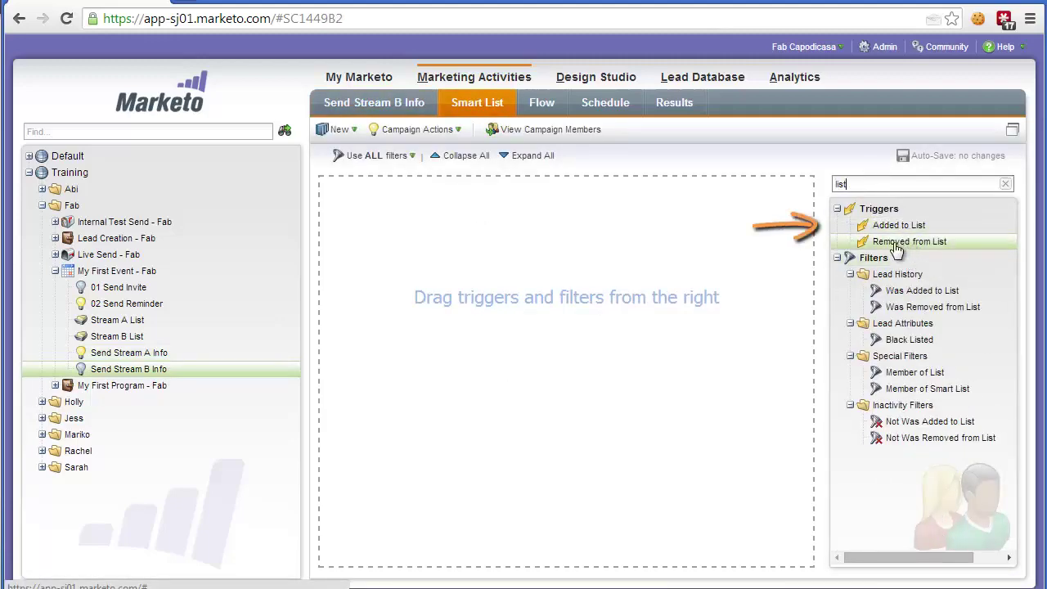
left_click_drag(898, 225, 624, 245)
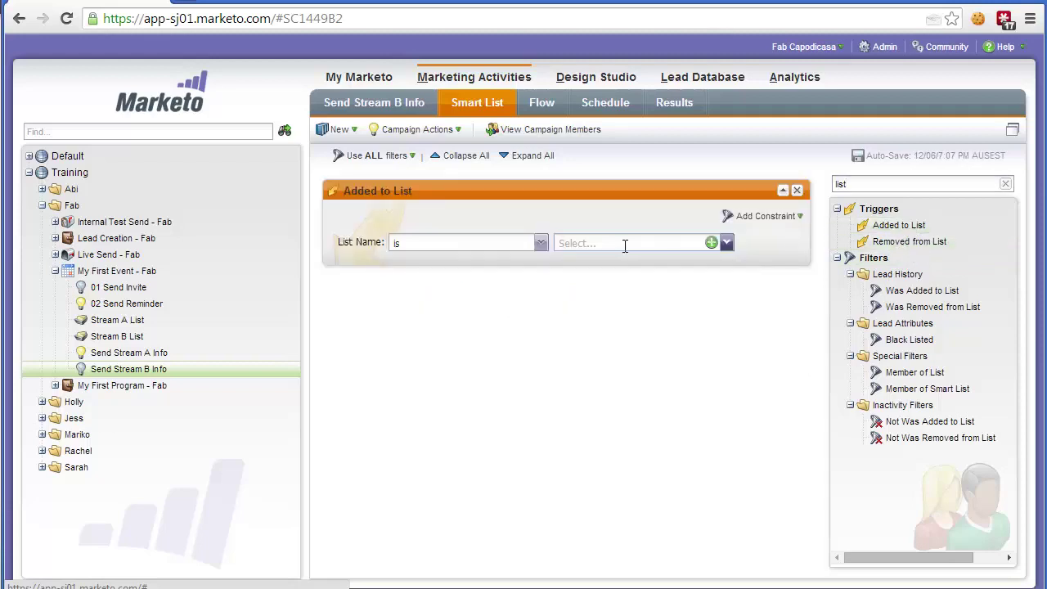
type("strea")
Step: Add a Send Email step to the Send Stream B Info flow using the Personalization email from Internal Test Send
left_click(550, 106)
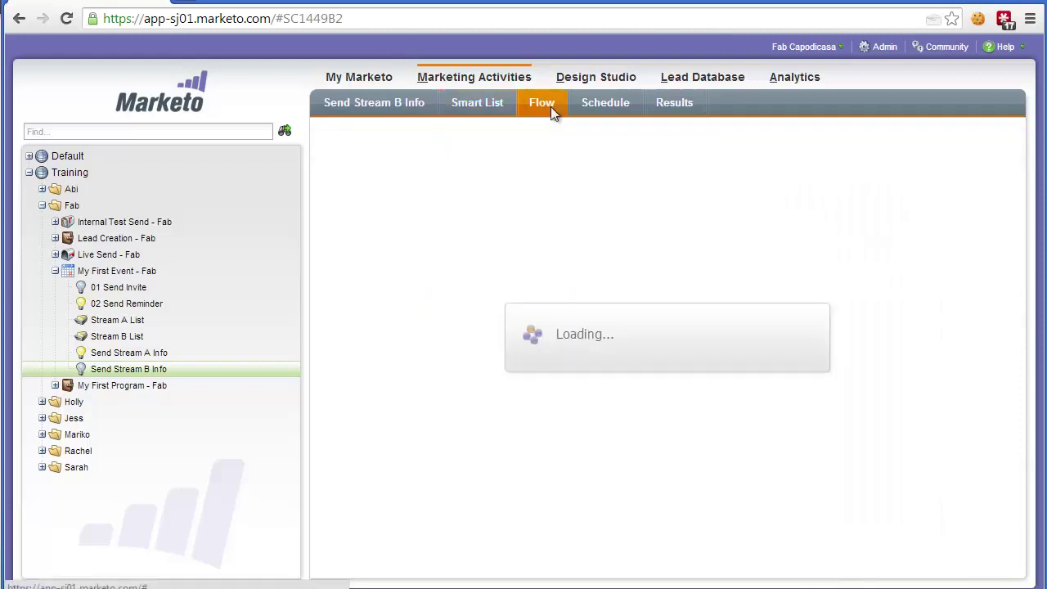
left_click_drag(934, 225, 401, 258)
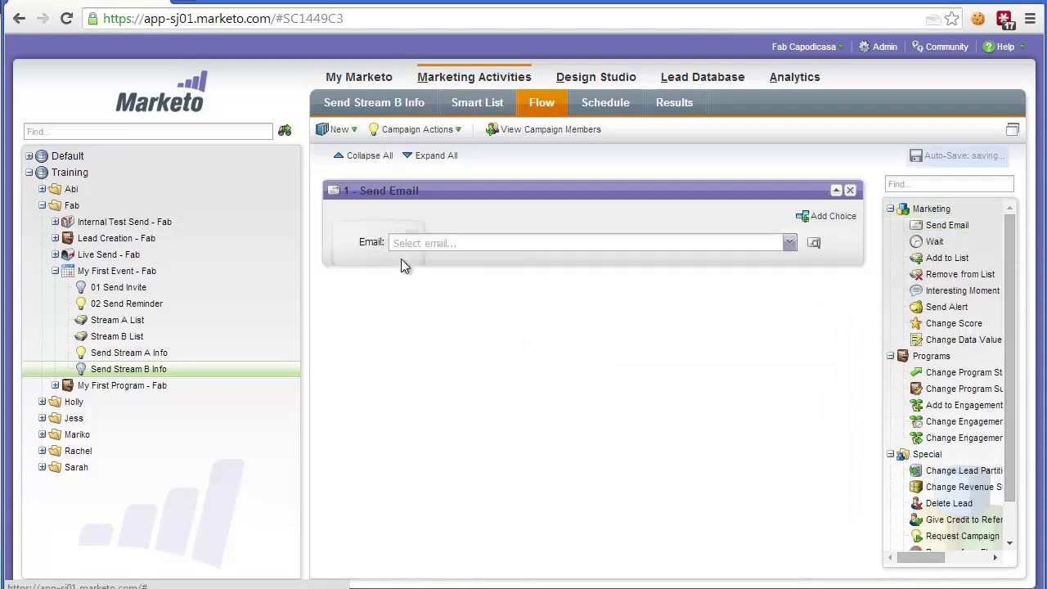
type("test")
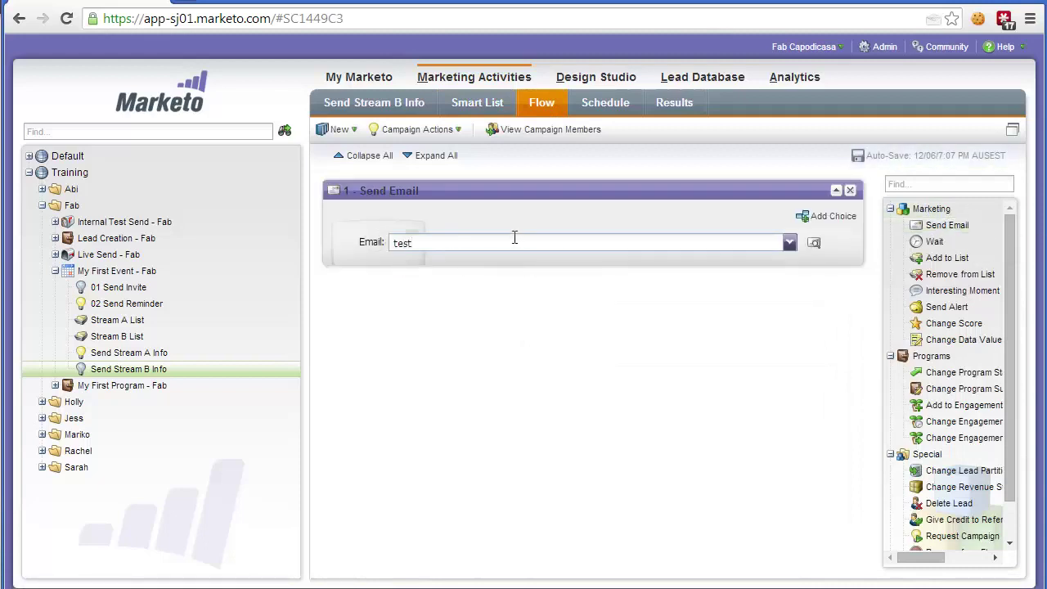
left_click(520, 270)
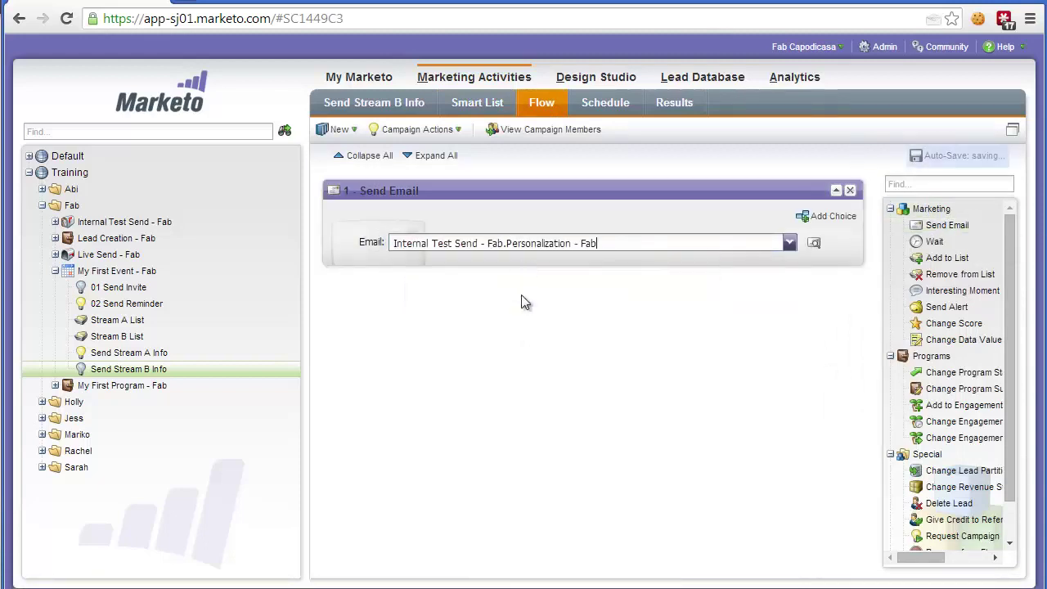
Step: Activate the Send Stream B Info triggered campaign
left_click(594, 109)
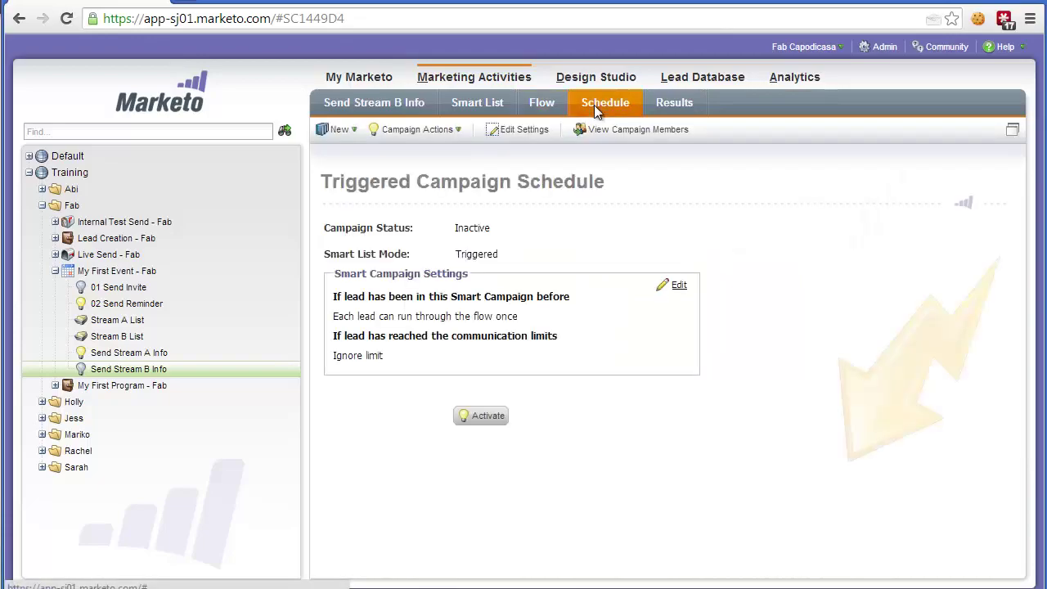
left_click(489, 416)
left_click(593, 409)
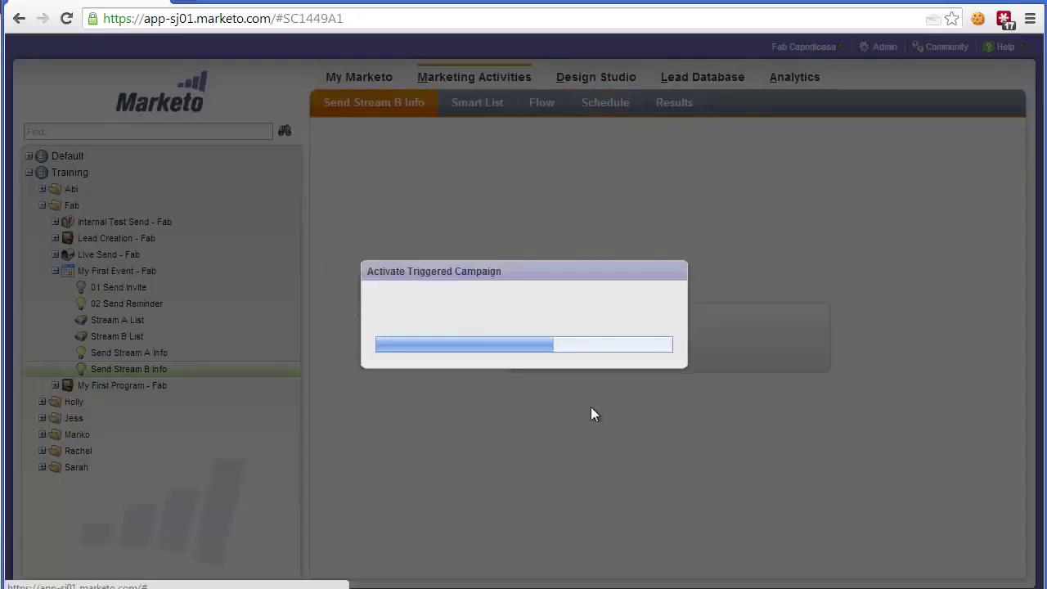